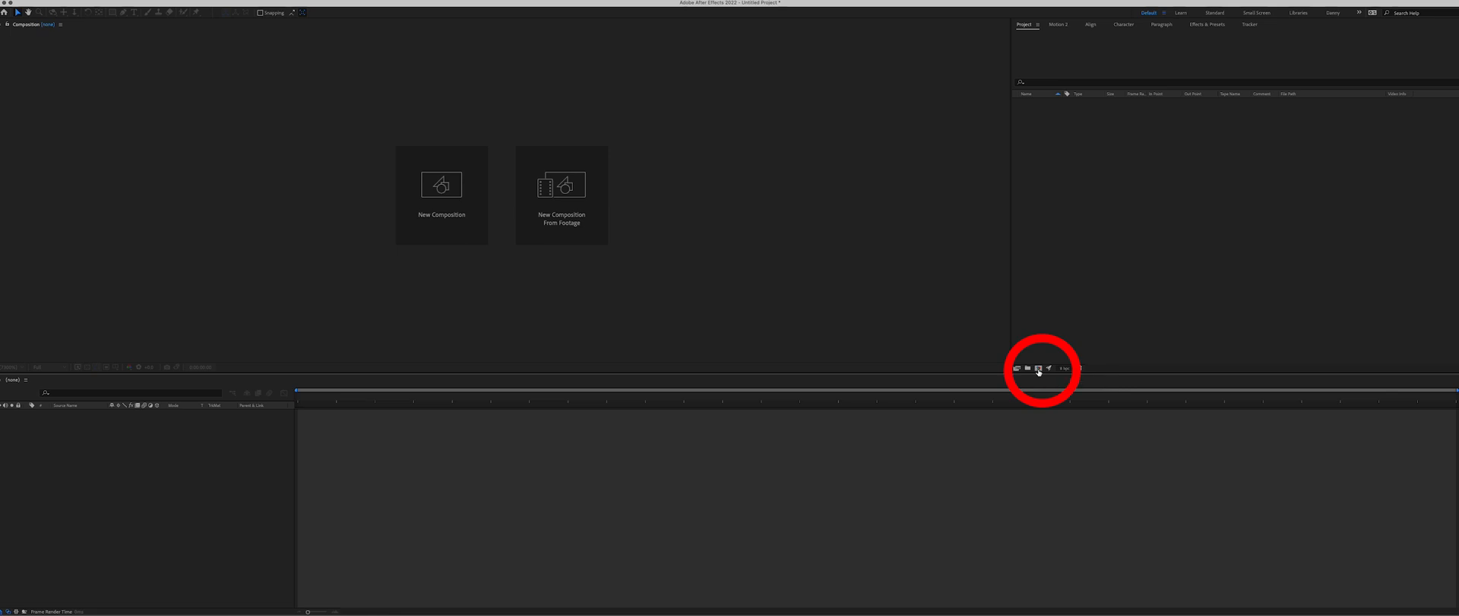
# Create a new named composition, 1920 px wide and 1080 px high, at 30 frames per second
pyautogui.click(1038, 368)
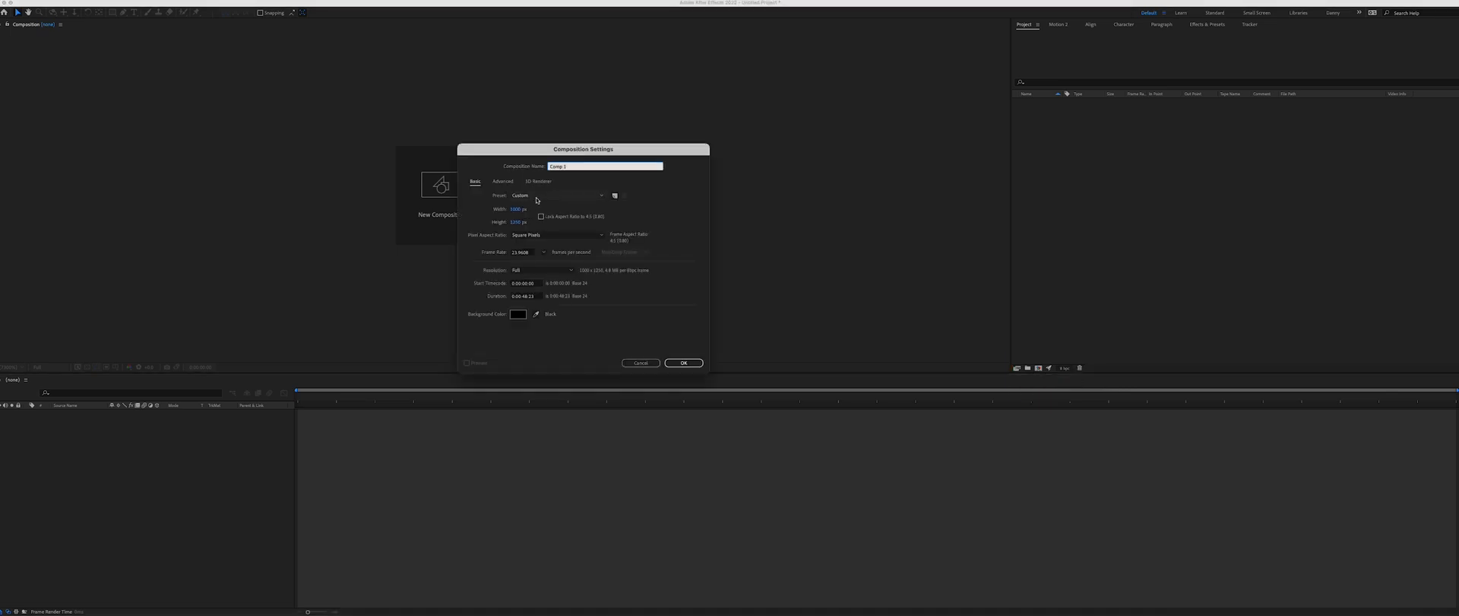
pyautogui.click(524, 209)
pyautogui.write('192')
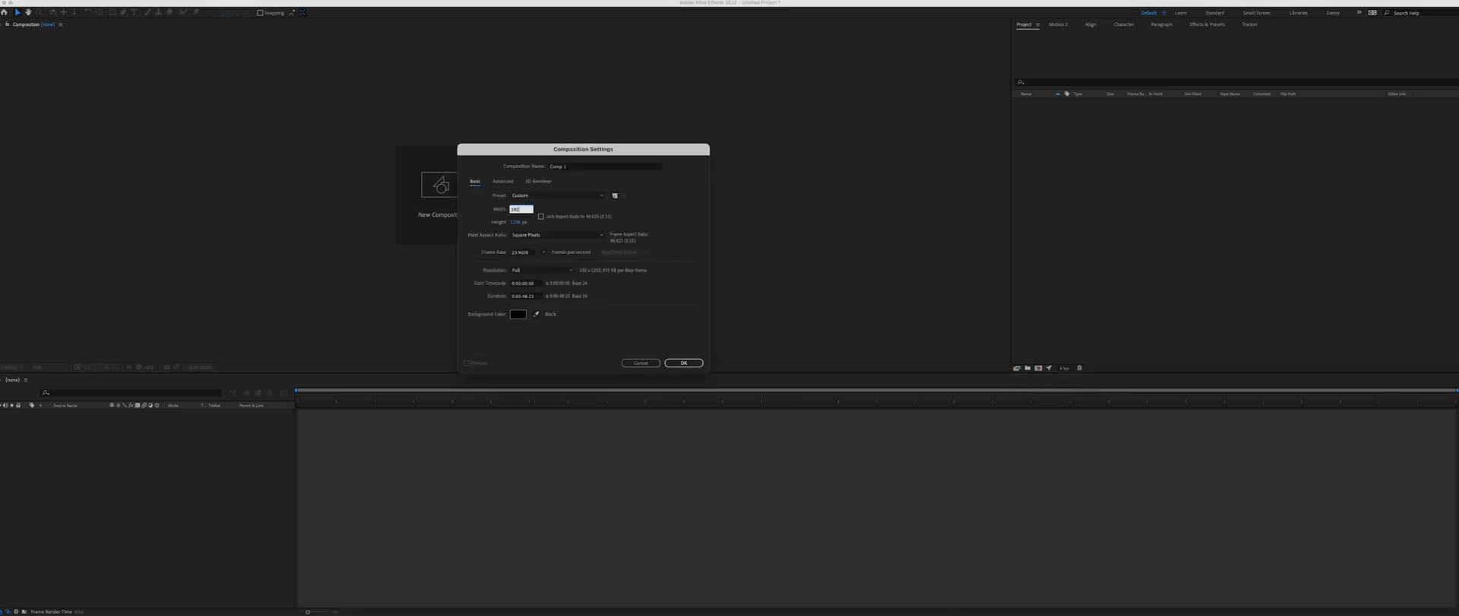
pyautogui.write('0')
pyautogui.click(520, 222)
pyautogui.write('1080')
pyautogui.click(535, 252)
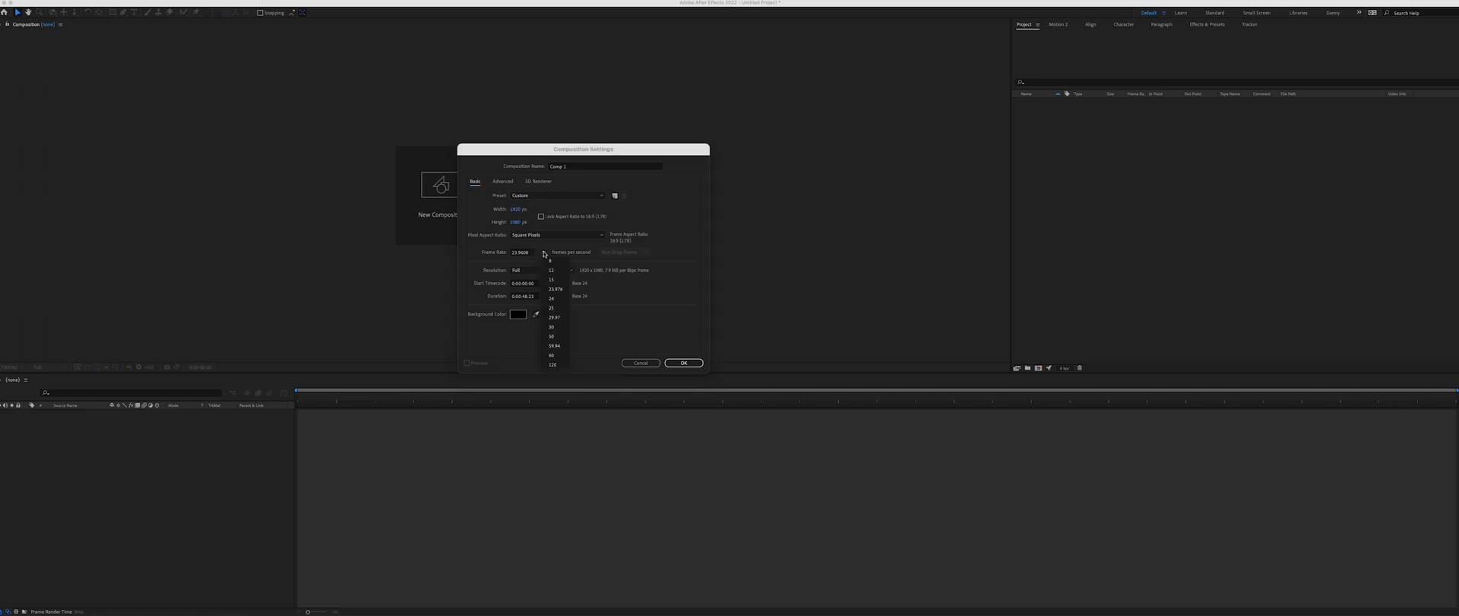
pyautogui.click(553, 326)
pyautogui.click(526, 297)
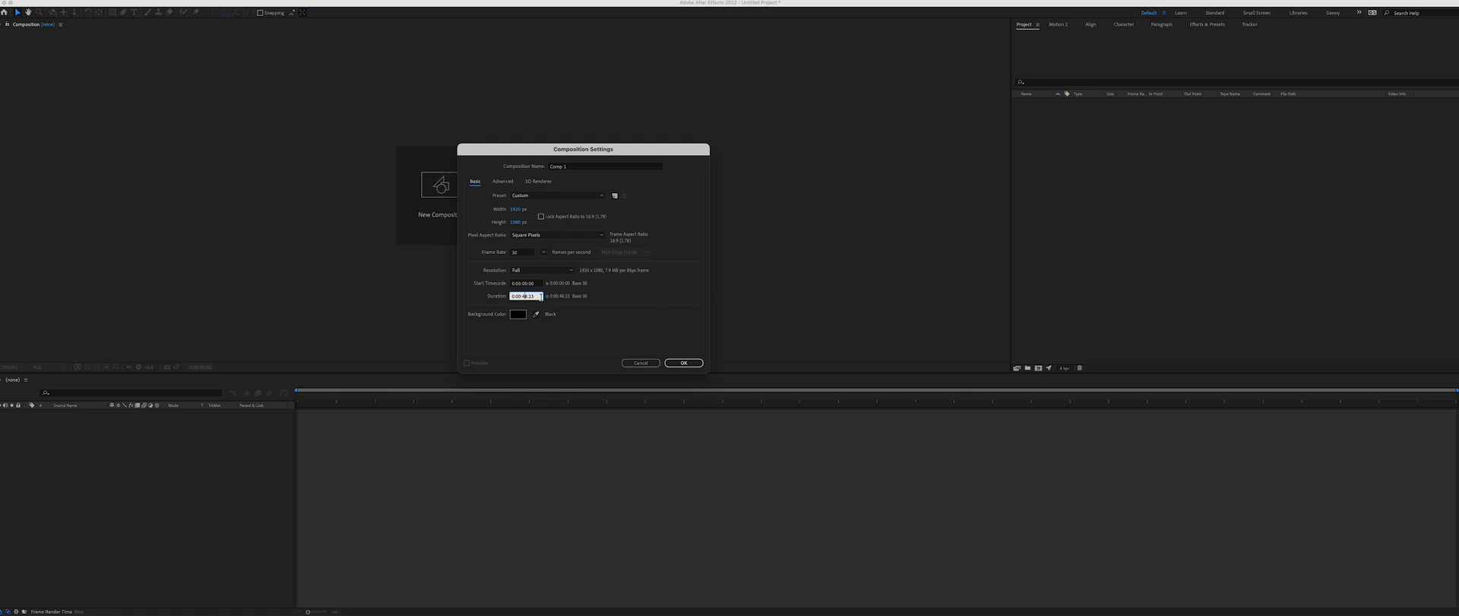
pyautogui.click(573, 167)
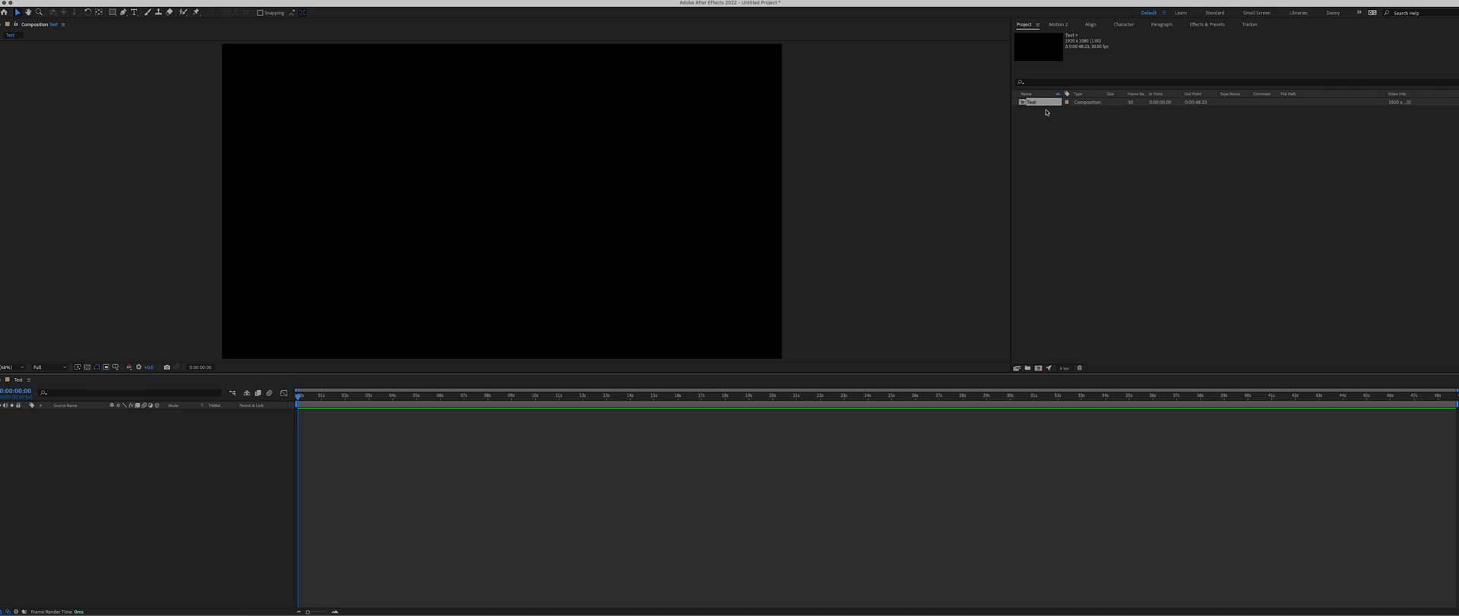
pyautogui.click(1052, 137)
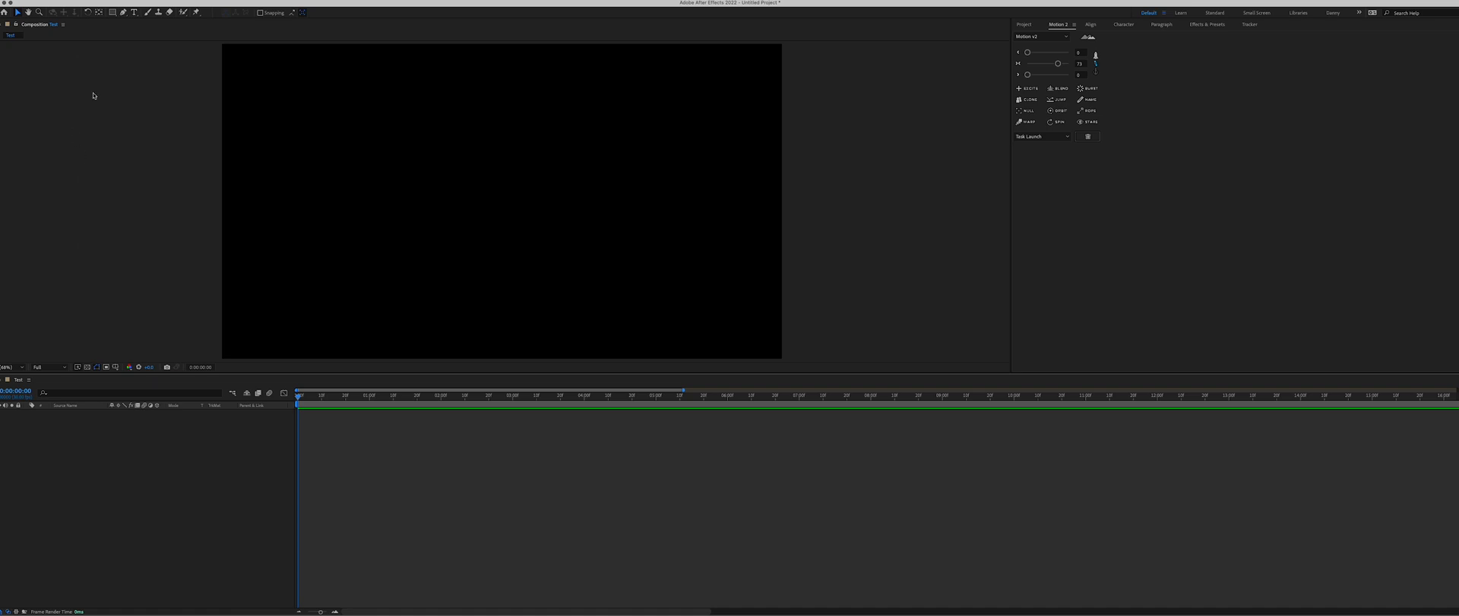
# Pan around the composition view with the Hand tool and magnify and shrink it with the Zoom tool
pyautogui.click(29, 12)
pyautogui.moveTo(467, 178); pyautogui.dragTo(495, 153)
pyautogui.press('v')
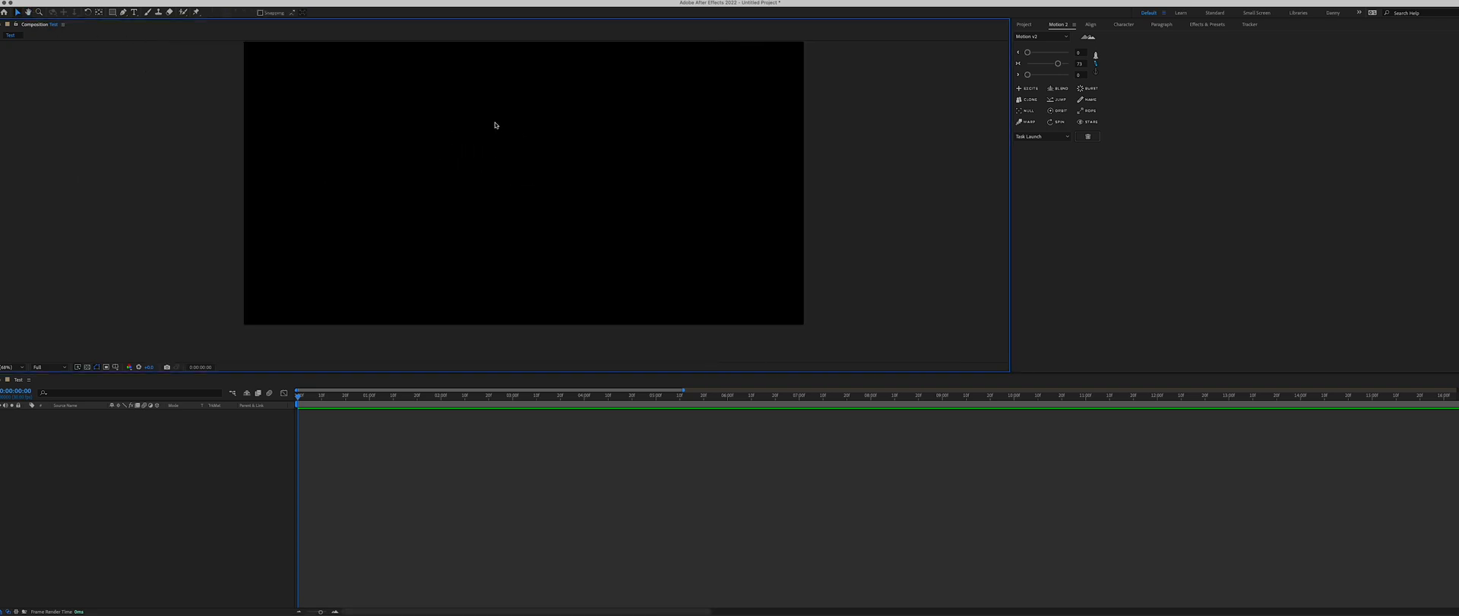
pyautogui.press('h')
pyautogui.moveTo(519, 153); pyautogui.dragTo(570, 170)
pyautogui.press('v')
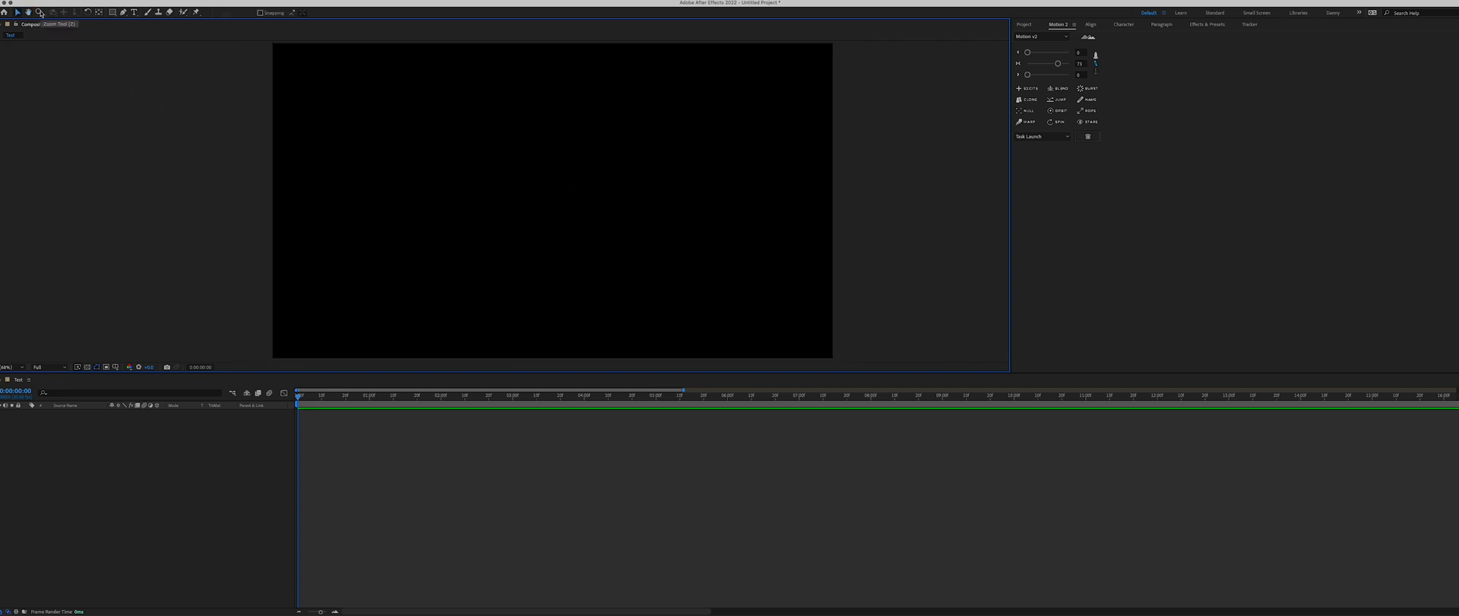
pyautogui.click(40, 13)
pyautogui.click(509, 177)
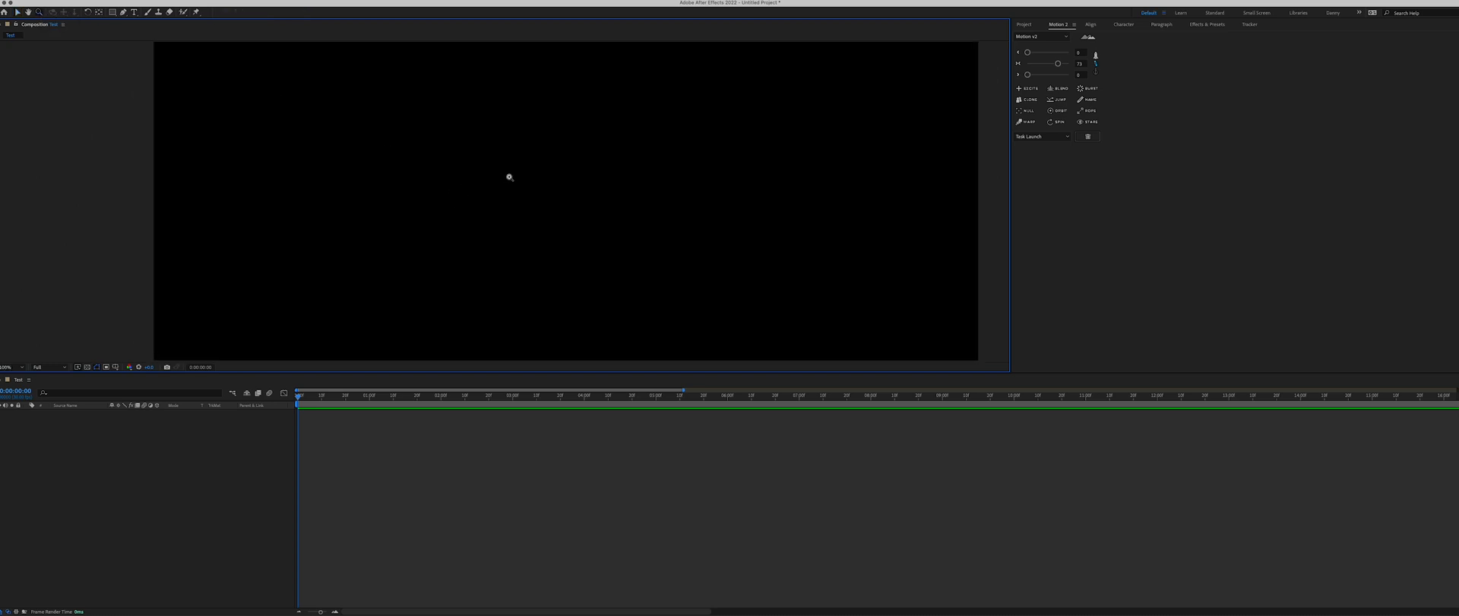
pyautogui.keyDown('alt'); pyautogui.click(512, 188); pyautogui.keyUp('alt')
pyautogui.press('v')
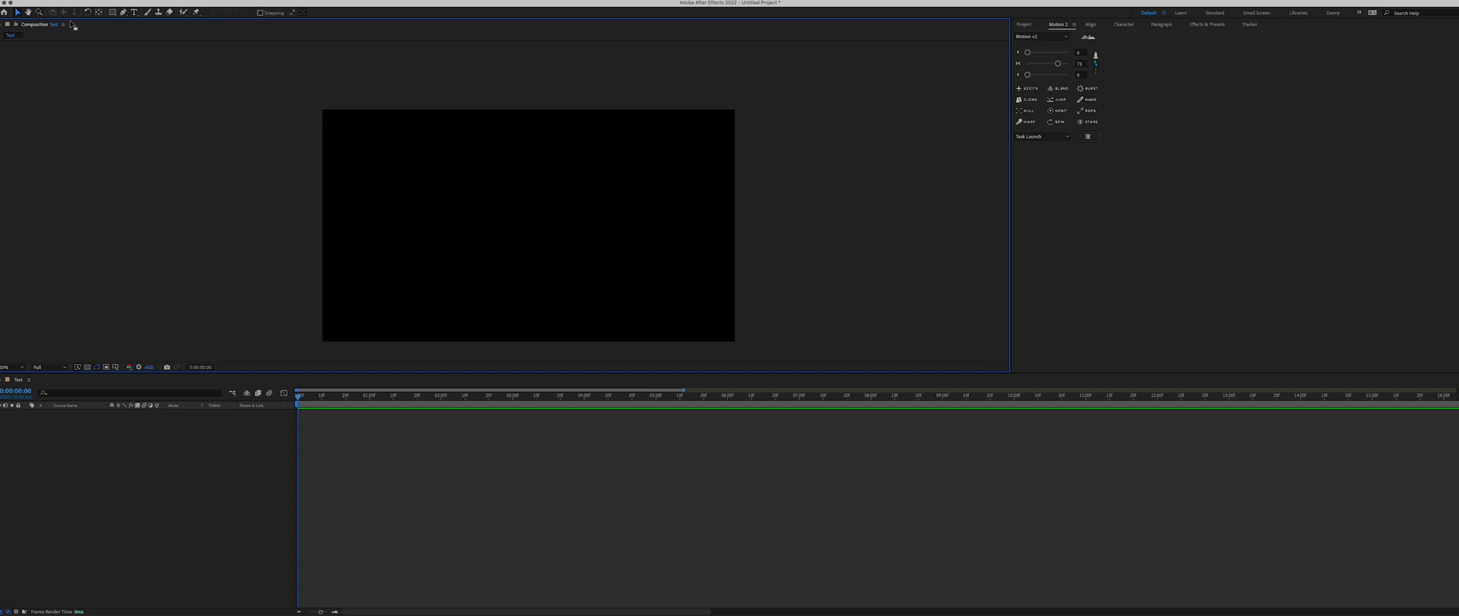
pyautogui.click(113, 13)
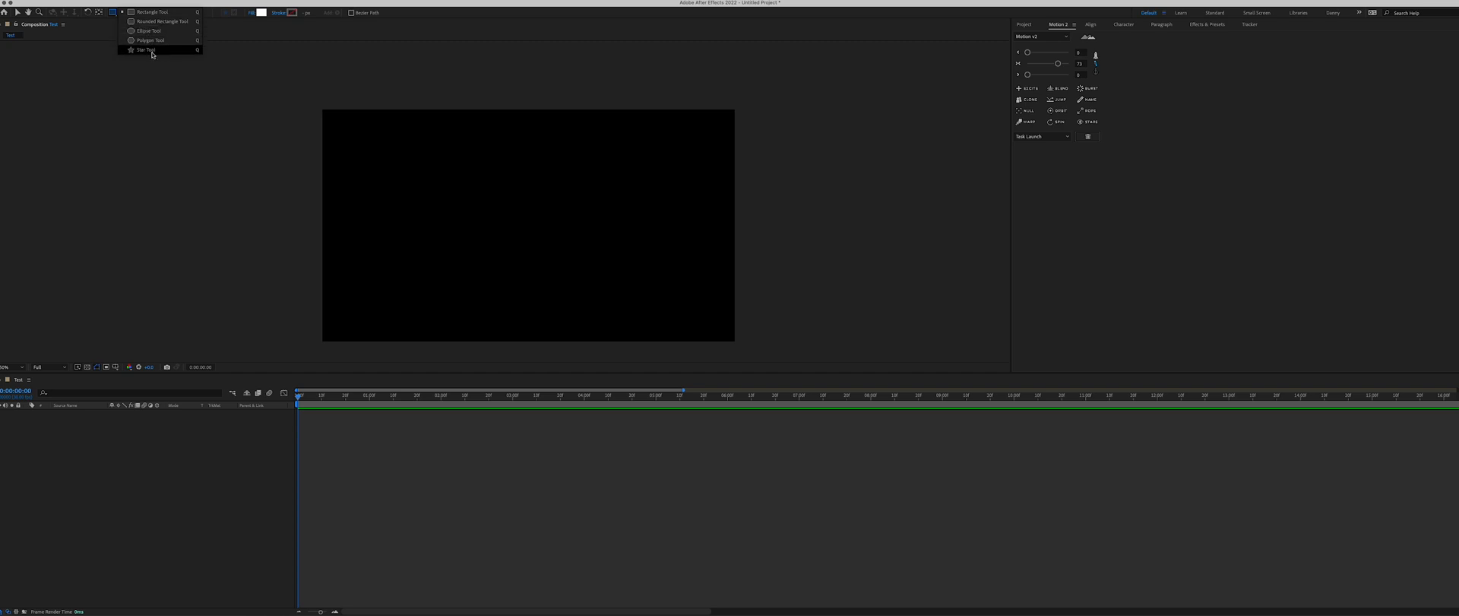
pyautogui.click(145, 82)
pyautogui.click(116, 15)
pyautogui.click(137, 13)
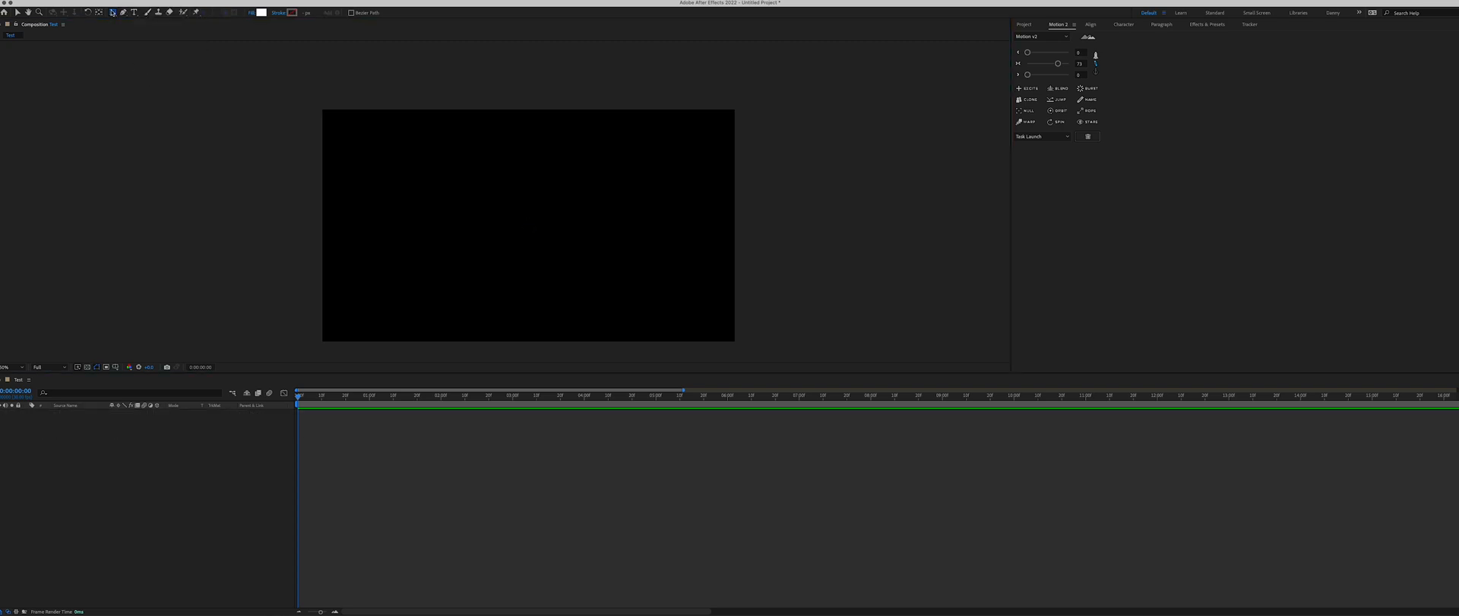
# Draw a closed four-cornered shape in the middle of the composition with the Pen tool and delete it
pyautogui.click(123, 13)
pyautogui.click(469, 202)
pyautogui.click(471, 257)
pyautogui.click(574, 260)
pyautogui.click(597, 196)
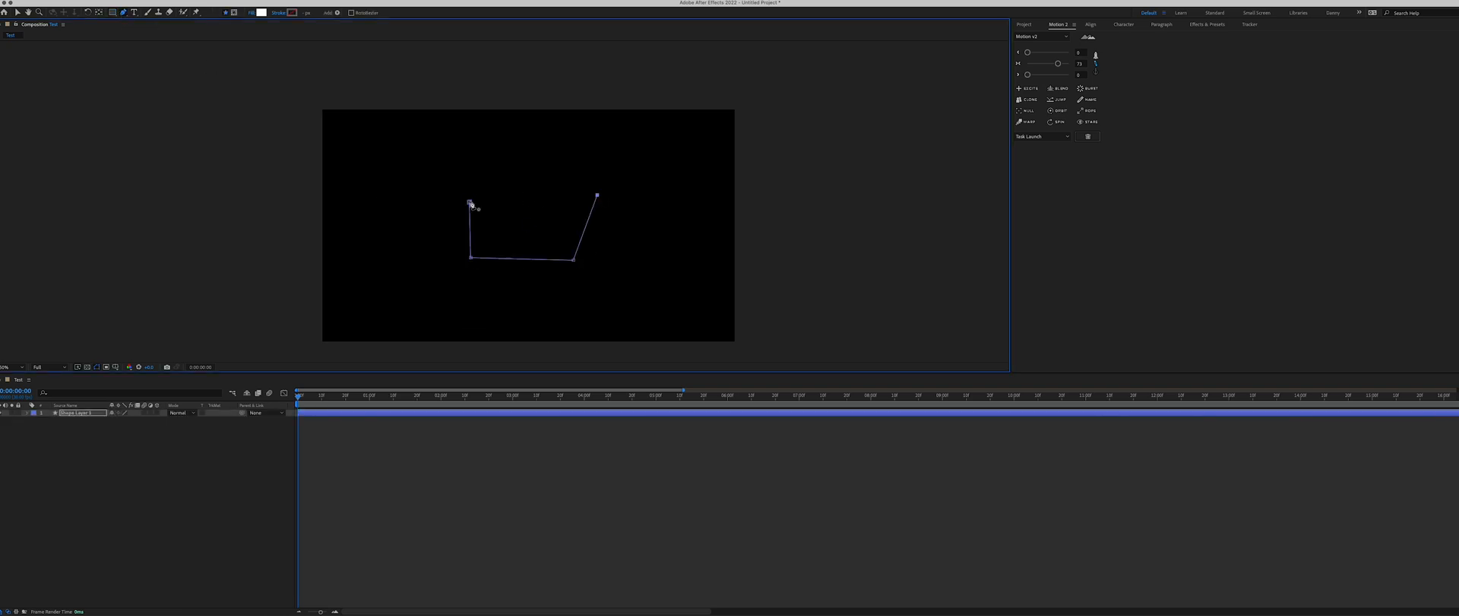
pyautogui.click(470, 202)
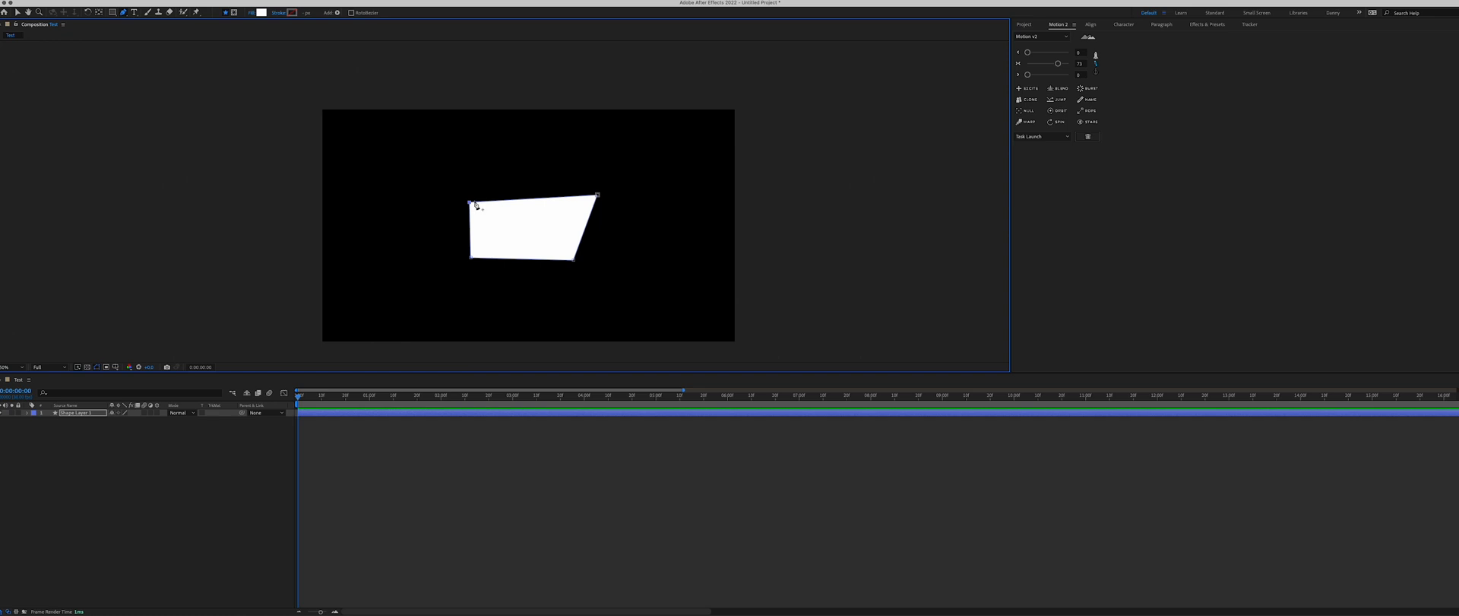
pyautogui.press('Delete')
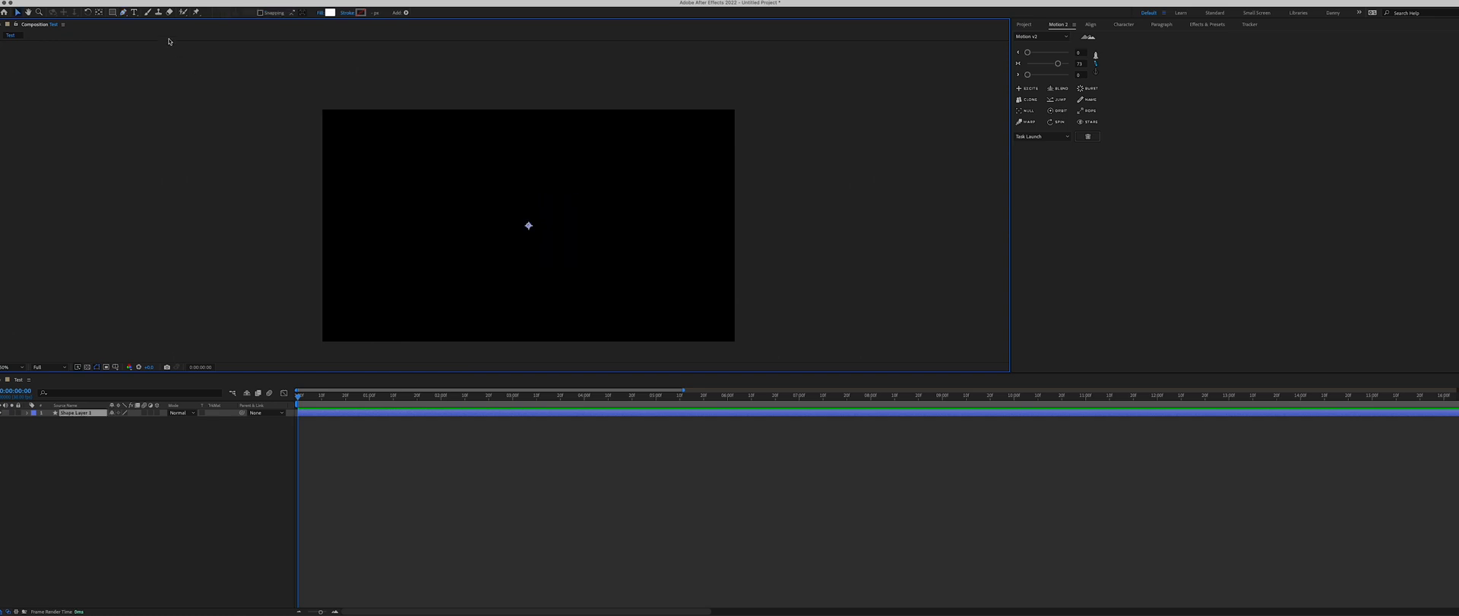
# Add a text layer reading "Hi there" to the composition
pyautogui.click(135, 13)
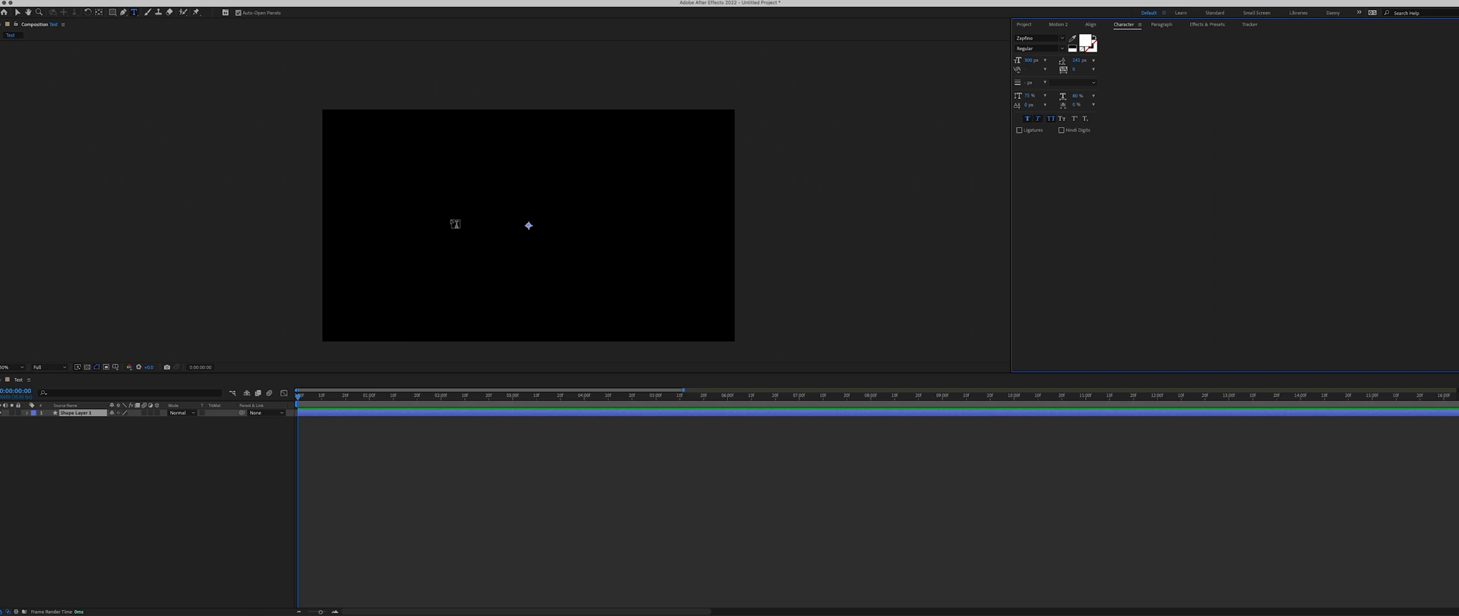
pyautogui.click(441, 195)
pyautogui.write('Hi there')
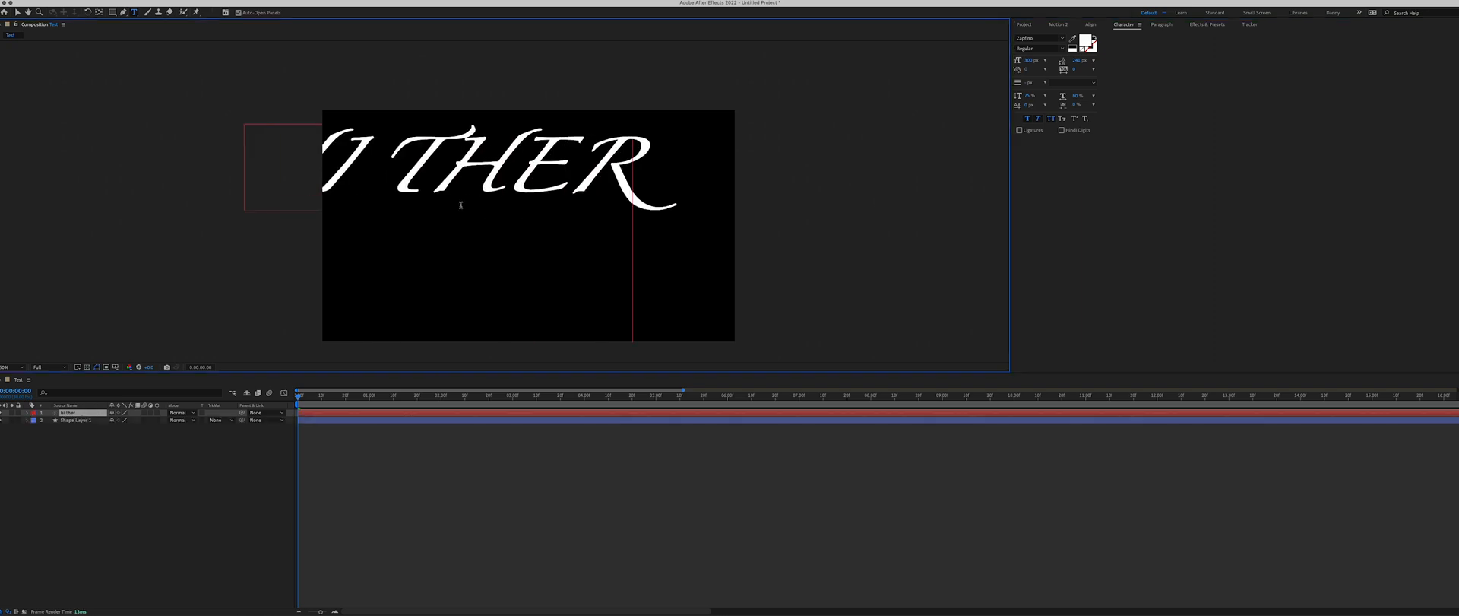
pyautogui.click(476, 454)
pyautogui.press('v')
pyautogui.click(425, 414)
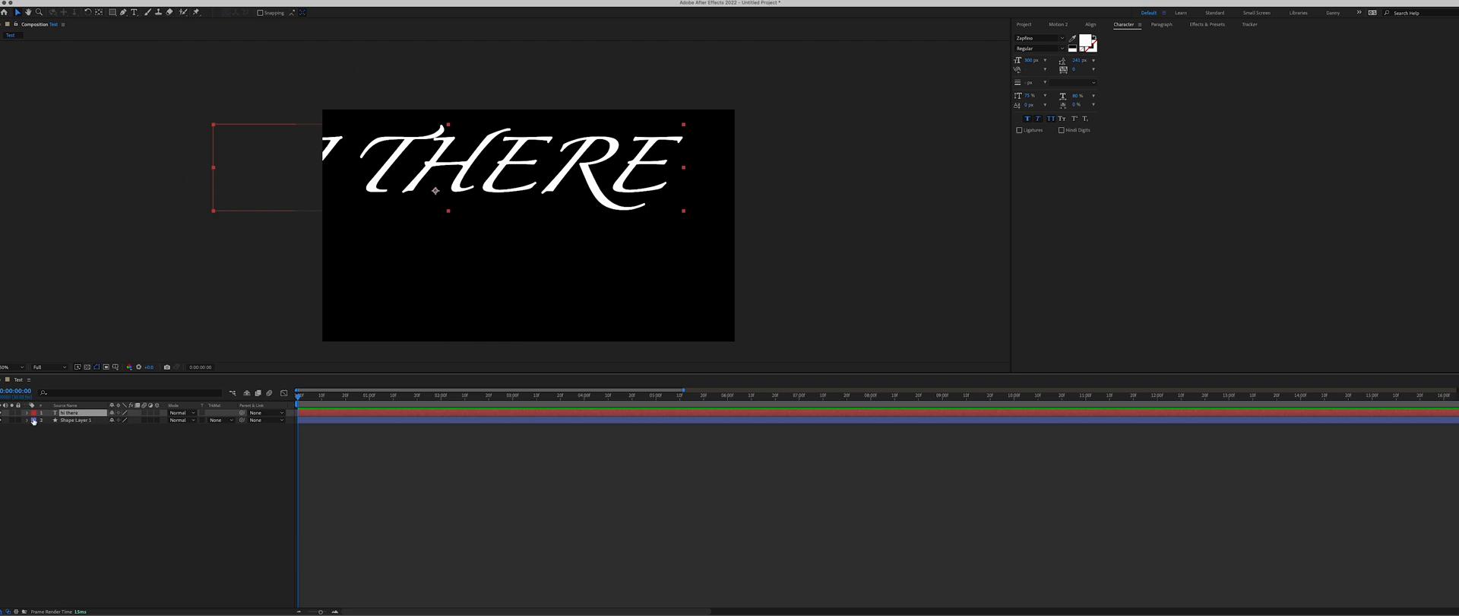
# Expand the text layer's properties, including its path options, and delete the text layer
pyautogui.click(27, 413)
pyautogui.click(35, 420)
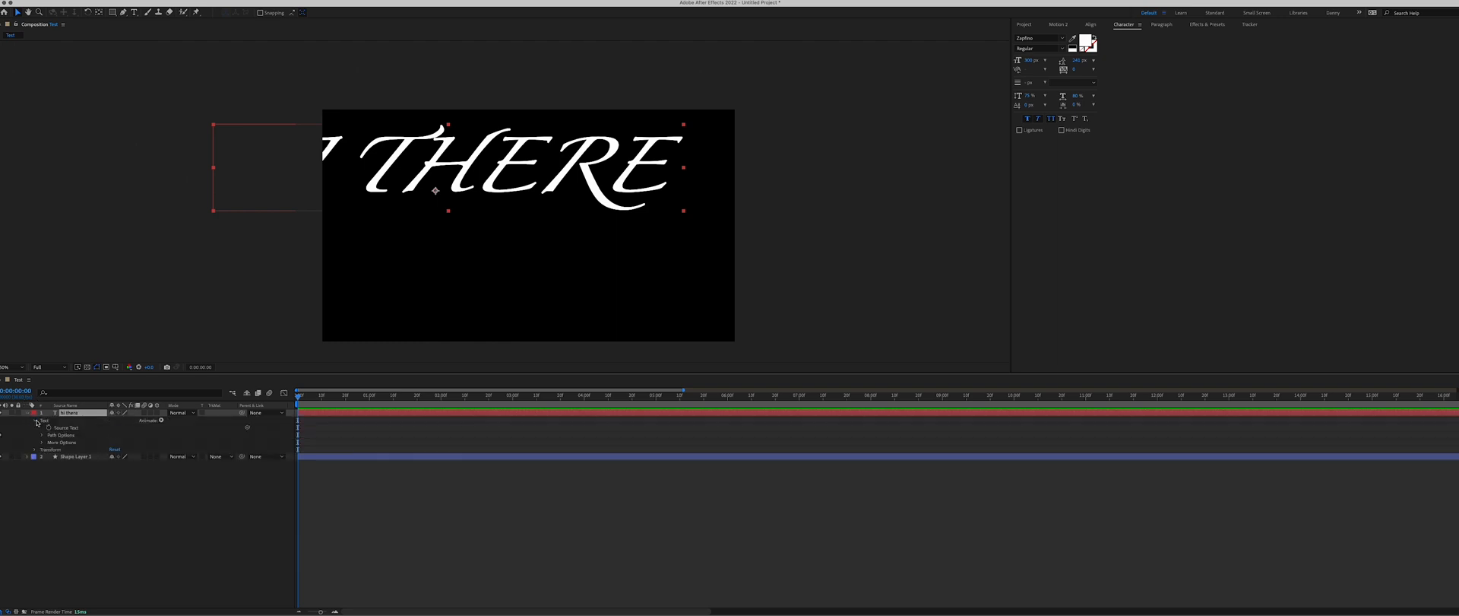
pyautogui.click(42, 435)
pyautogui.click(35, 458)
pyautogui.press('Delete')
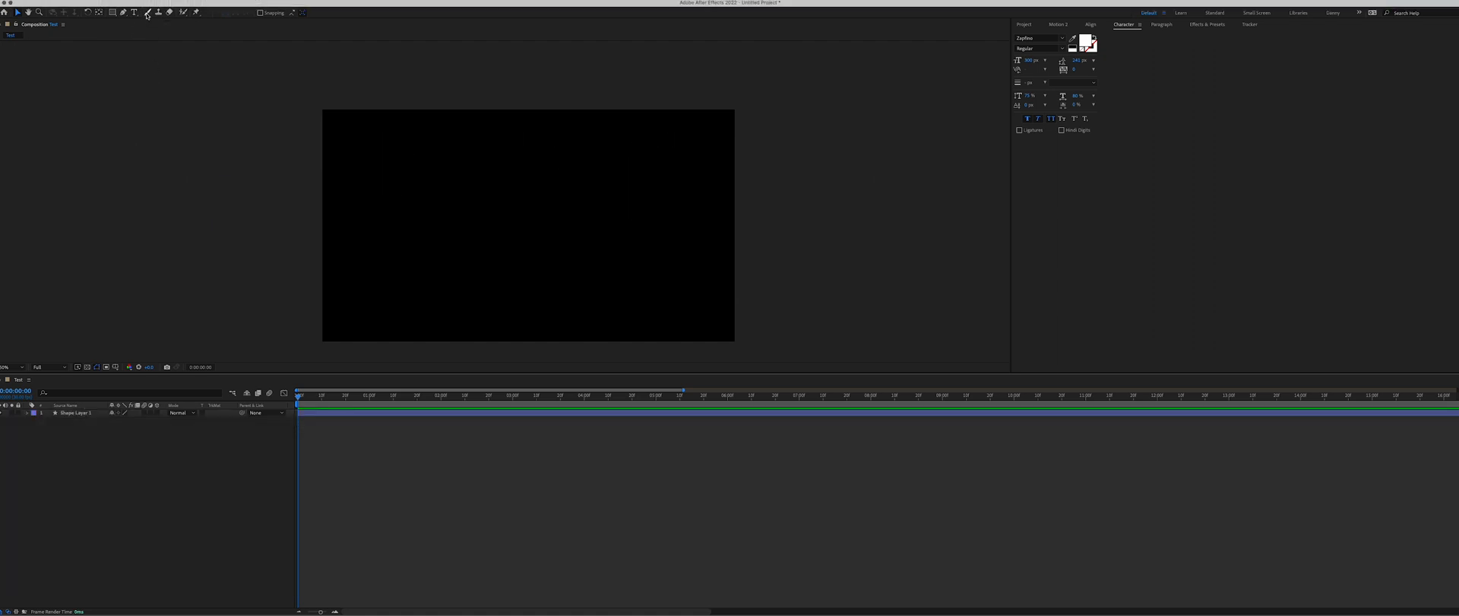
pyautogui.click(147, 13)
pyautogui.click(627, 308)
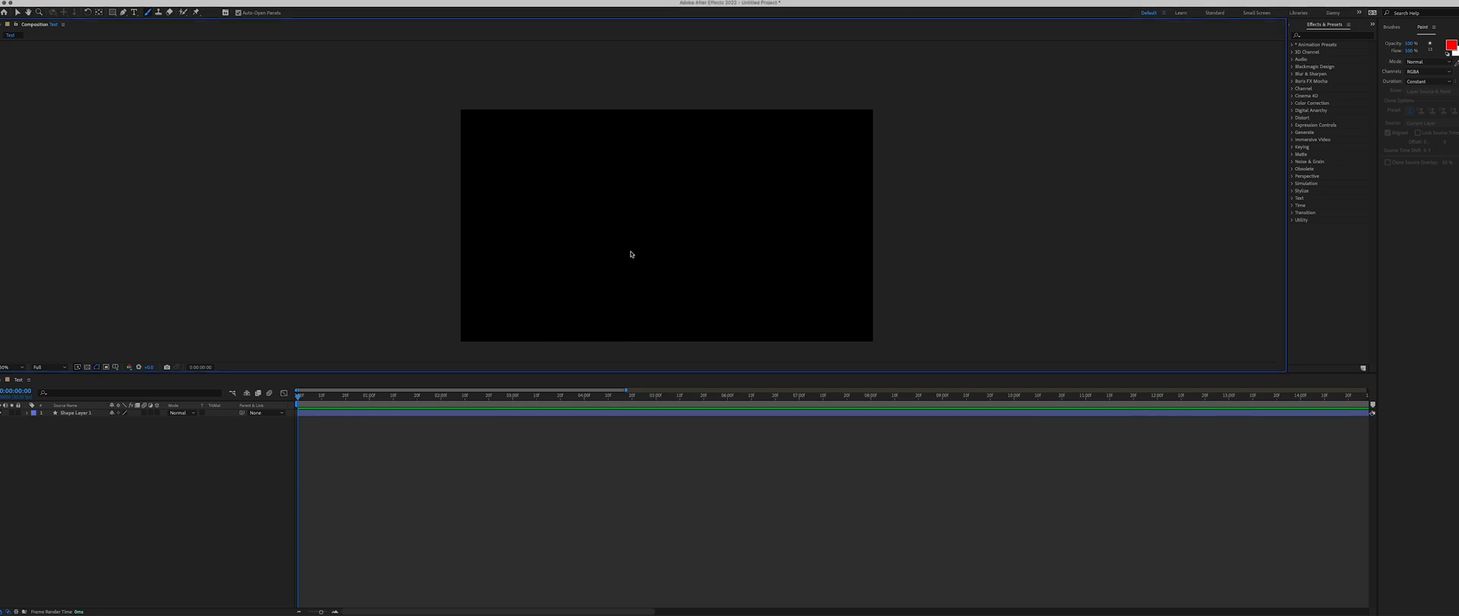
pyautogui.click(516, 415)
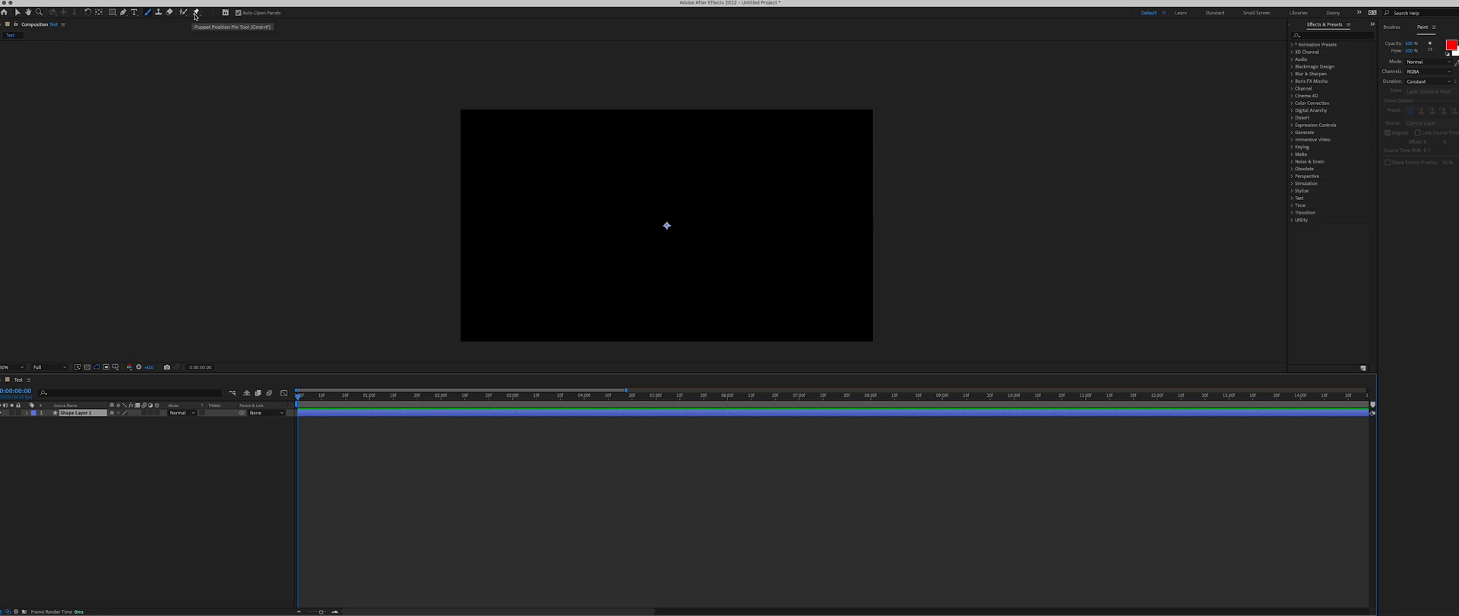
pyautogui.press('v')
pyautogui.click(154, 447)
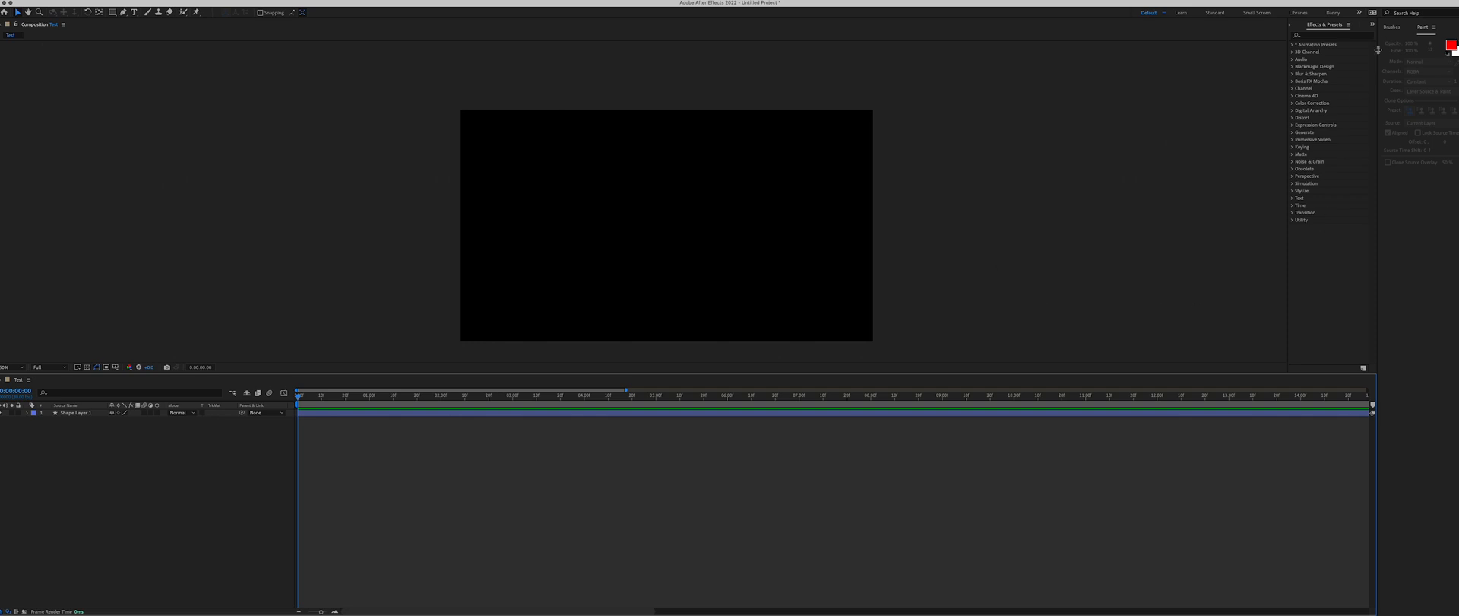
# Pre-compose the shape layer as "Shape Layer 1 Comp 1", moving all attributes into the new composition
pyautogui.click(91, 414)
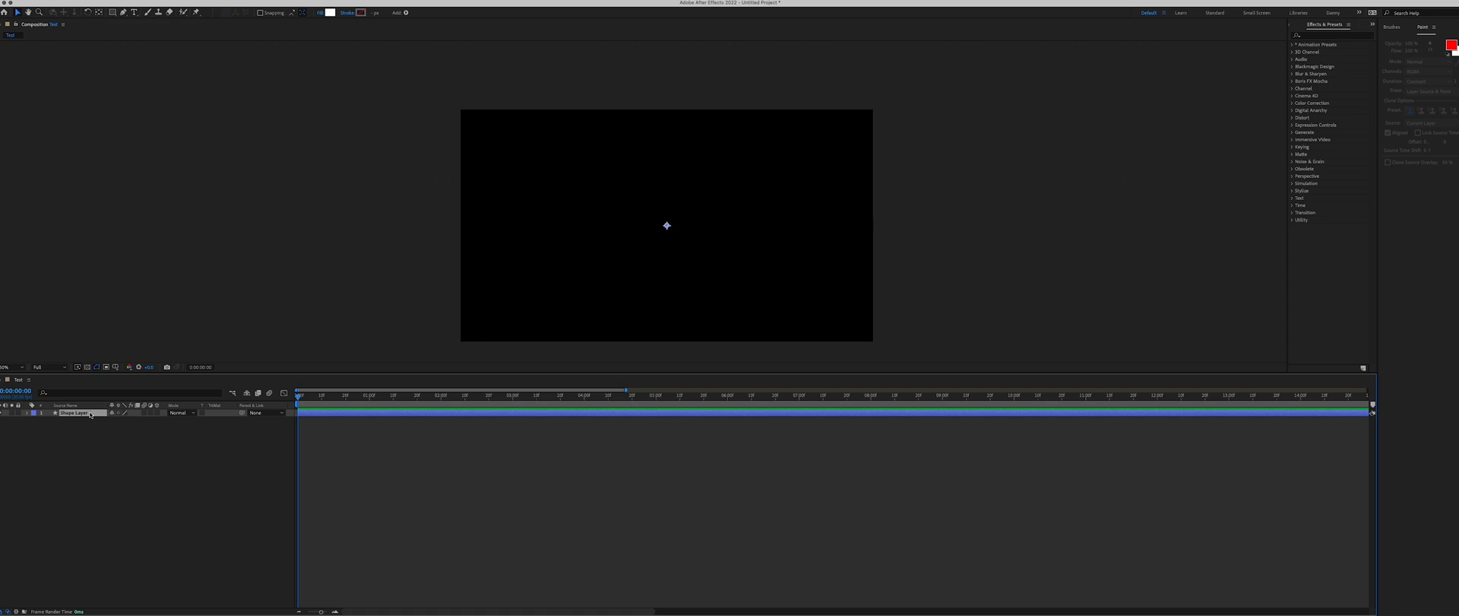
pyautogui.press('super+shift+c')
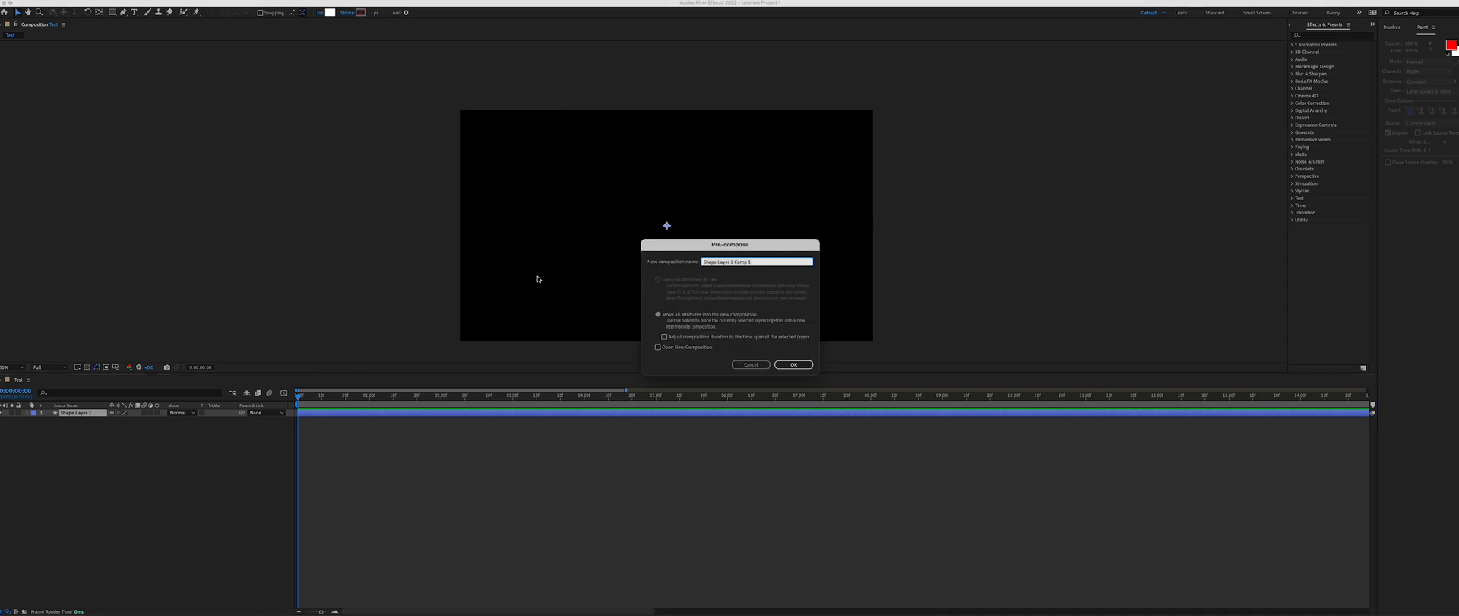
pyautogui.moveTo(739, 246); pyautogui.dragTo(669, 256)
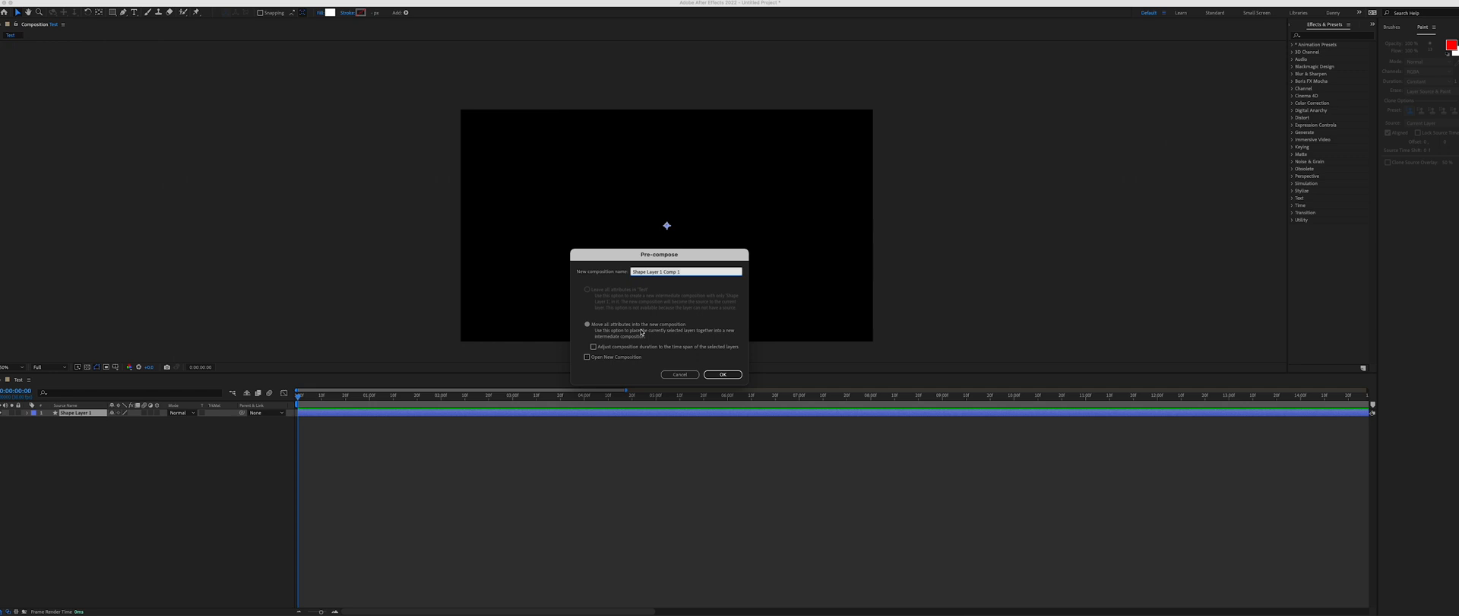
pyautogui.click(723, 374)
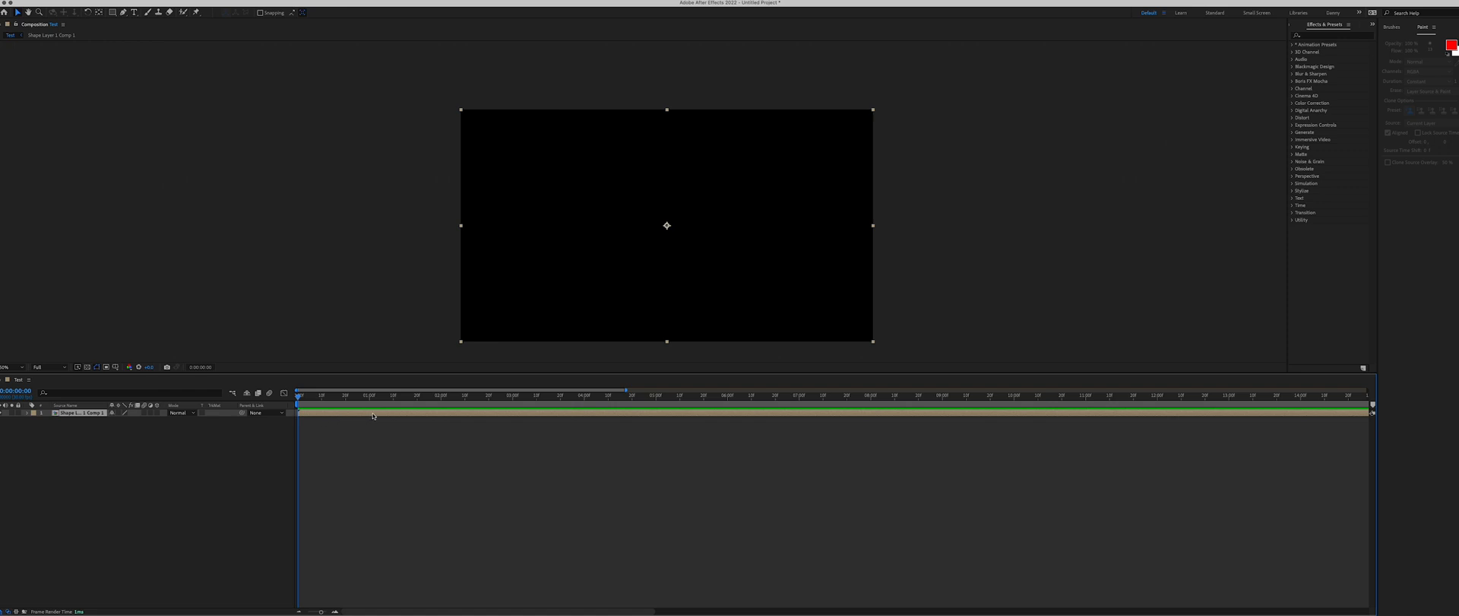
# Open the pre-composed layer to view its contents and return to the main composition
pyautogui.doubleClick(609, 414)
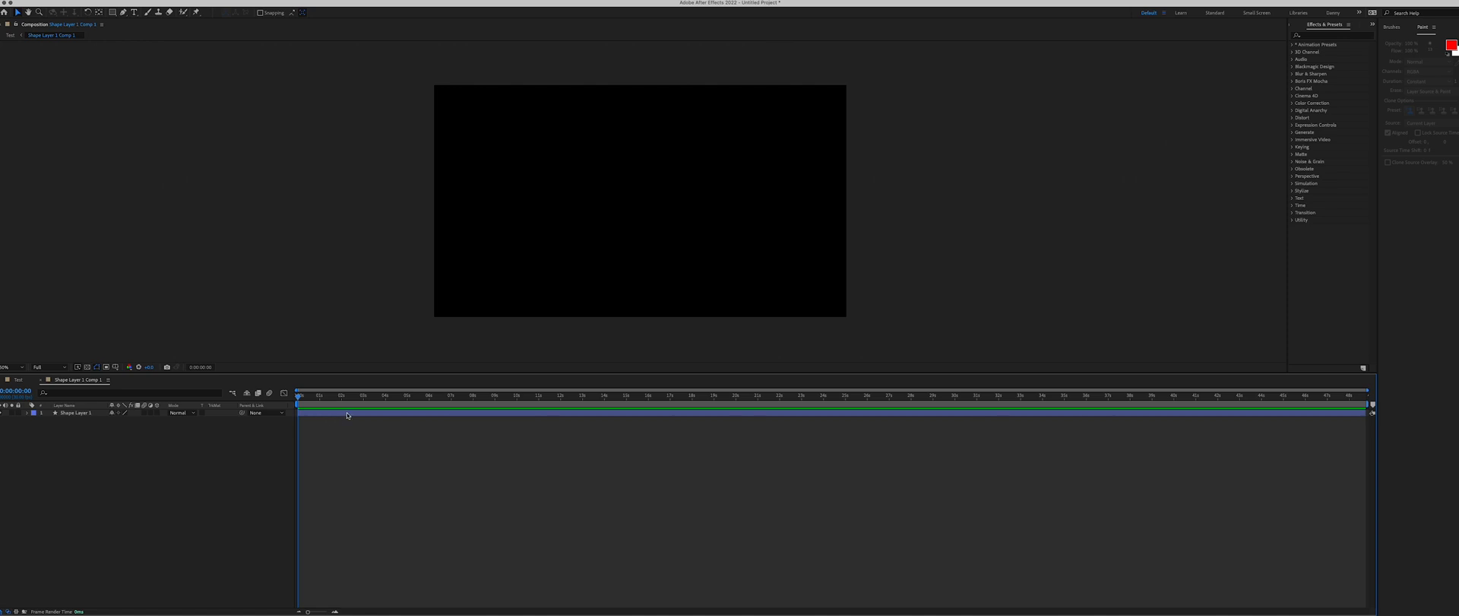
pyautogui.click(25, 381)
pyautogui.click(360, 457)
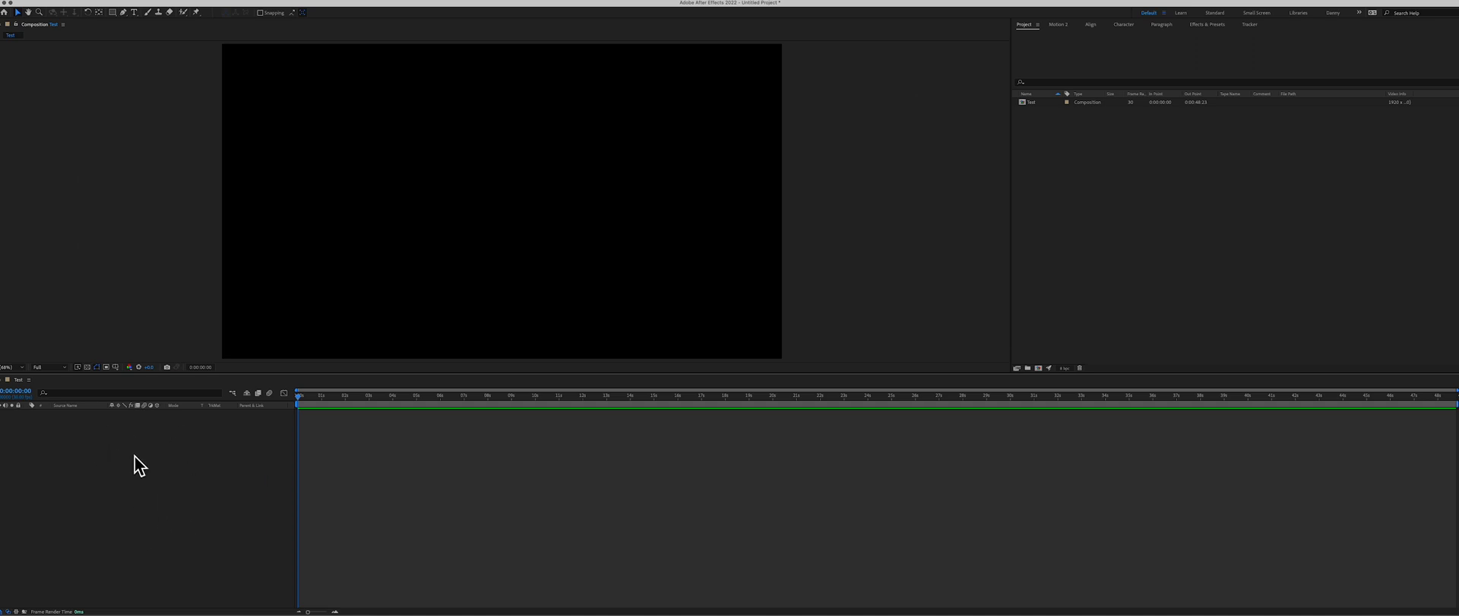
# Add a rectangle shape layer covering the entire composition, remove its stroke and collapse the layer's properties
pyautogui.doubleClick(113, 13)
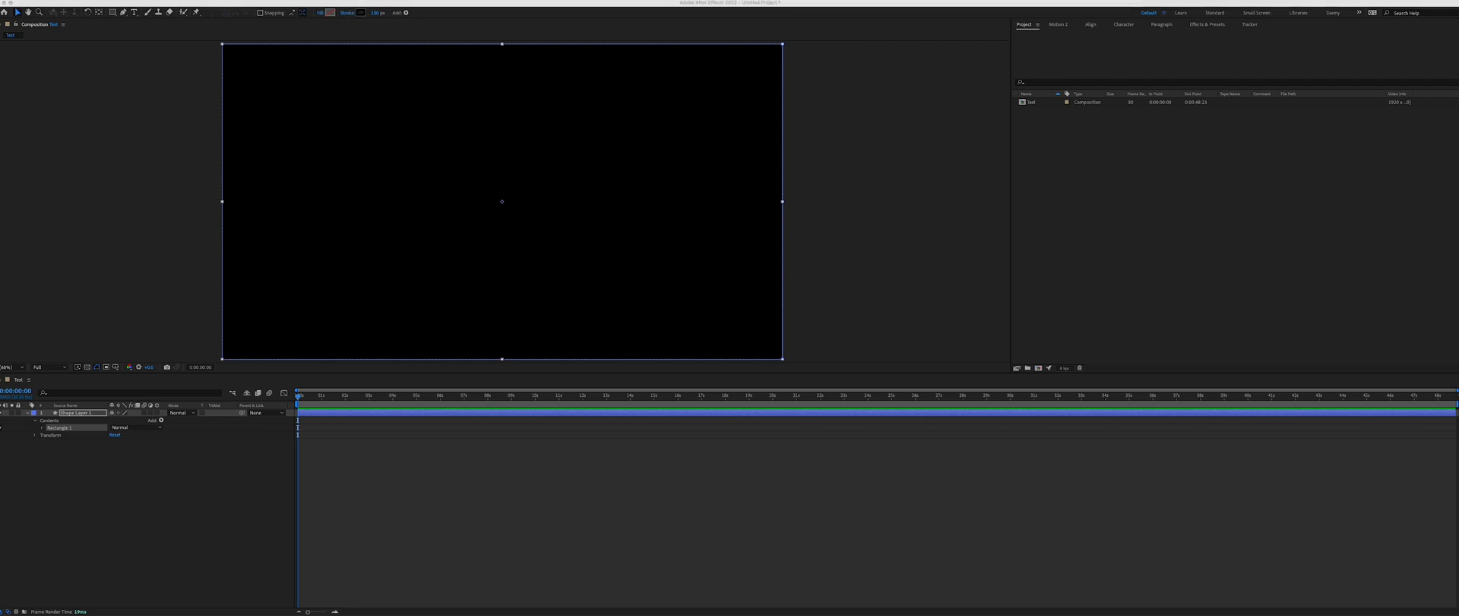
pyautogui.click(360, 12)
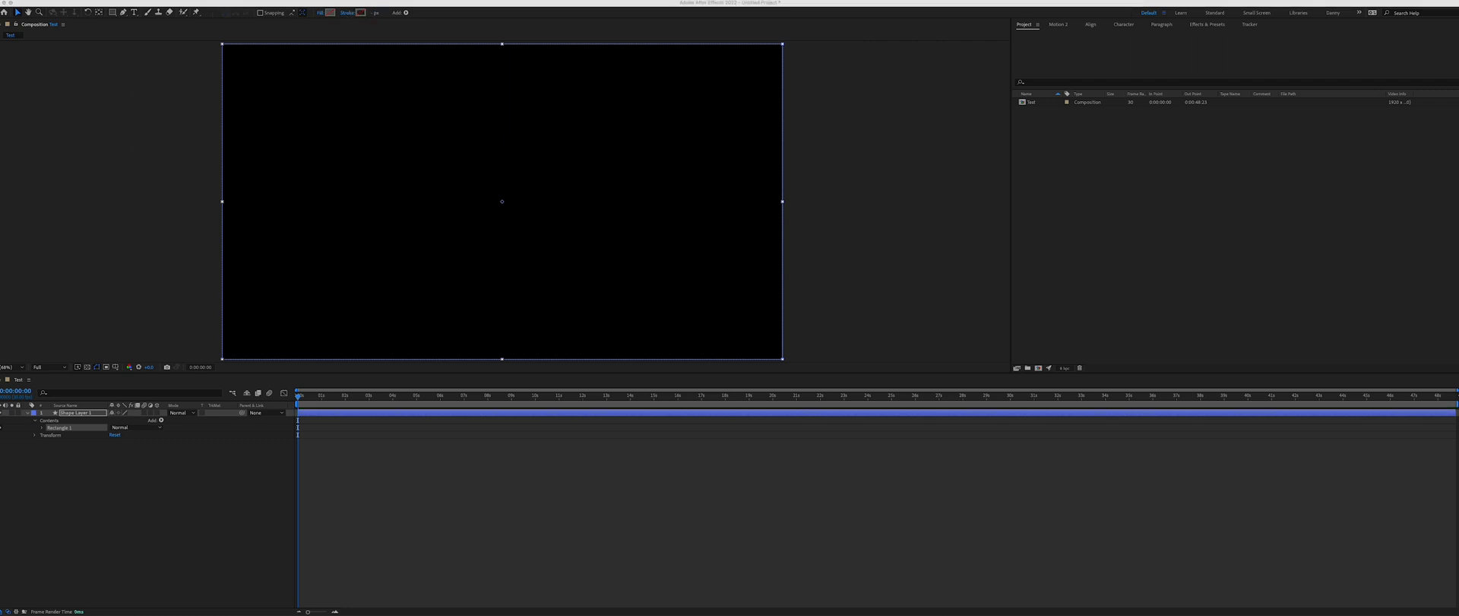
pyautogui.click(27, 414)
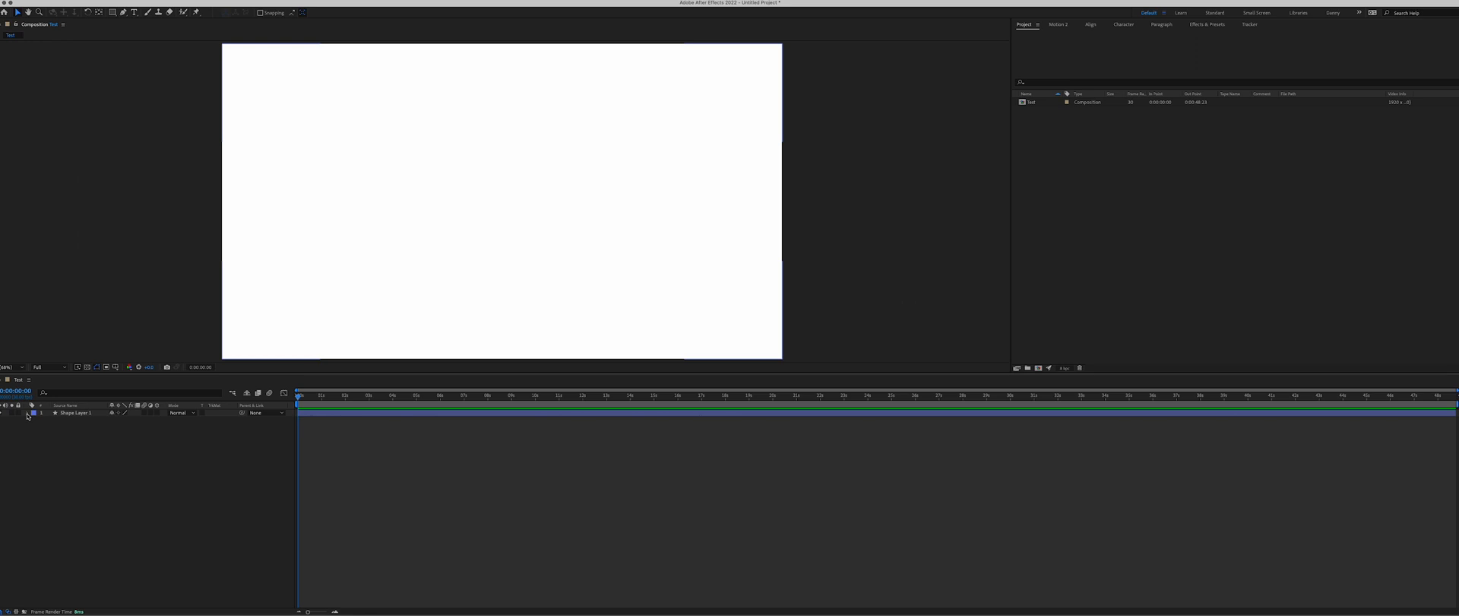
# Expand the rectangle layer's Contents, Rectangle 1 and Transform groups to examine their properties
pyautogui.click(27, 414)
pyautogui.click(34, 421)
pyautogui.click(34, 421)
pyautogui.click(42, 428)
pyautogui.click(35, 464)
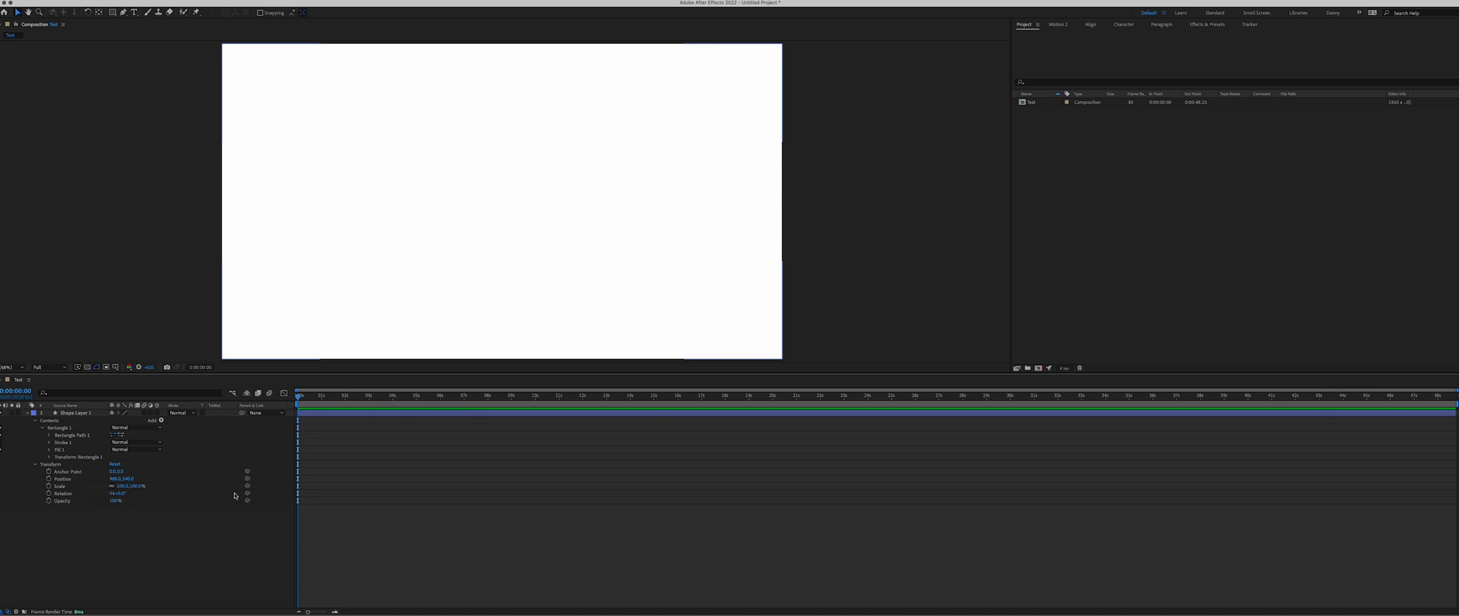
# Duplicate the full-frame rectangle shape layer nine times
pyautogui.click(91, 415)
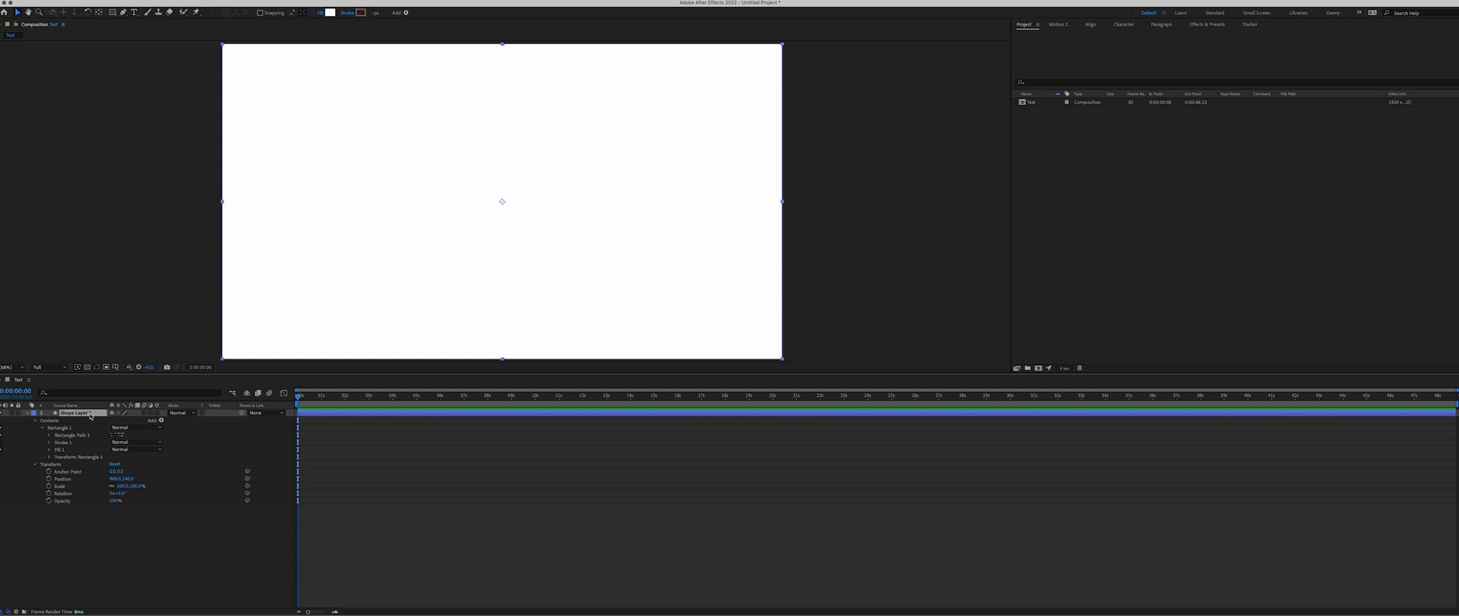
pyautogui.press('super+d')
pyautogui.press('super+d')
pyautogui.press('super+d')
pyautogui.press('super+d')
pyautogui.press('super+d')
pyautogui.press('super+d')
pyautogui.press('super+d')
pyautogui.press('super+d')
pyautogui.press('super+d')
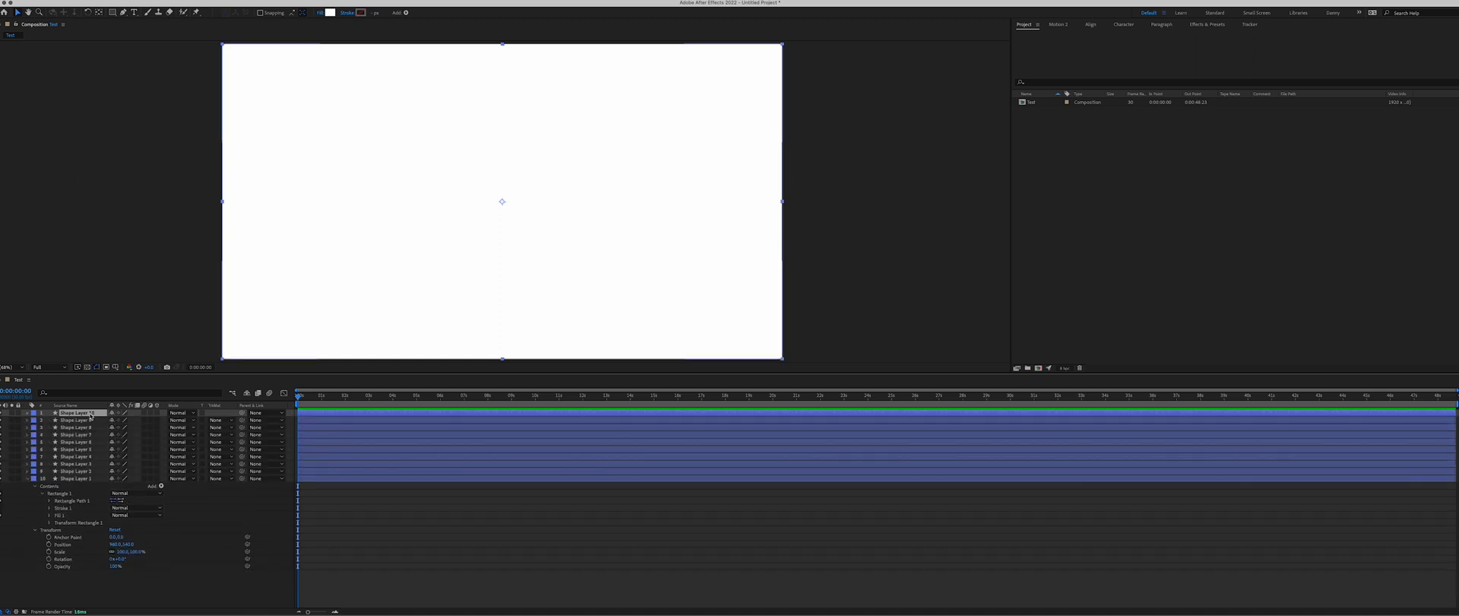
# Duplicate the topmost rectangle shape layer five more times
pyautogui.press('super+d')
pyautogui.press('super+d')
pyautogui.press('super+d')
pyautogui.press('super+d')
pyautogui.press('super+d')
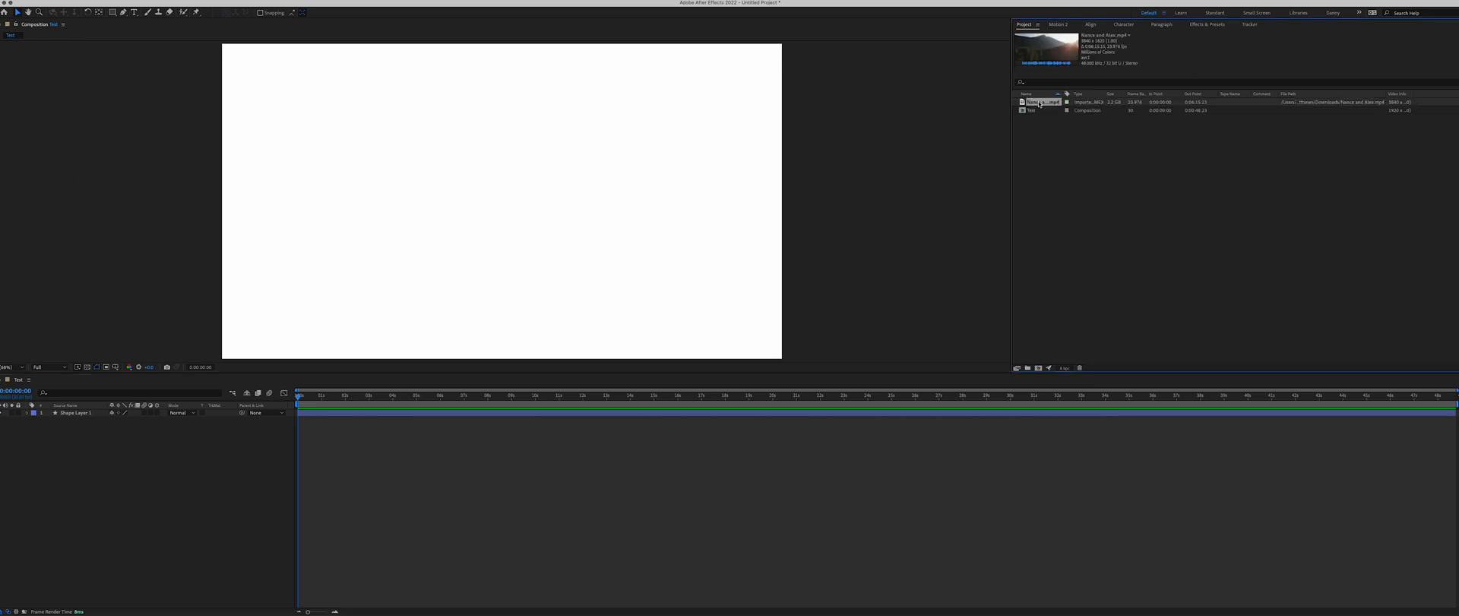
# Add the imported MP4 footage above the shape layer and scale it down to fit the composition's width
pyautogui.moveTo(1042, 103); pyautogui.dragTo(87, 413)
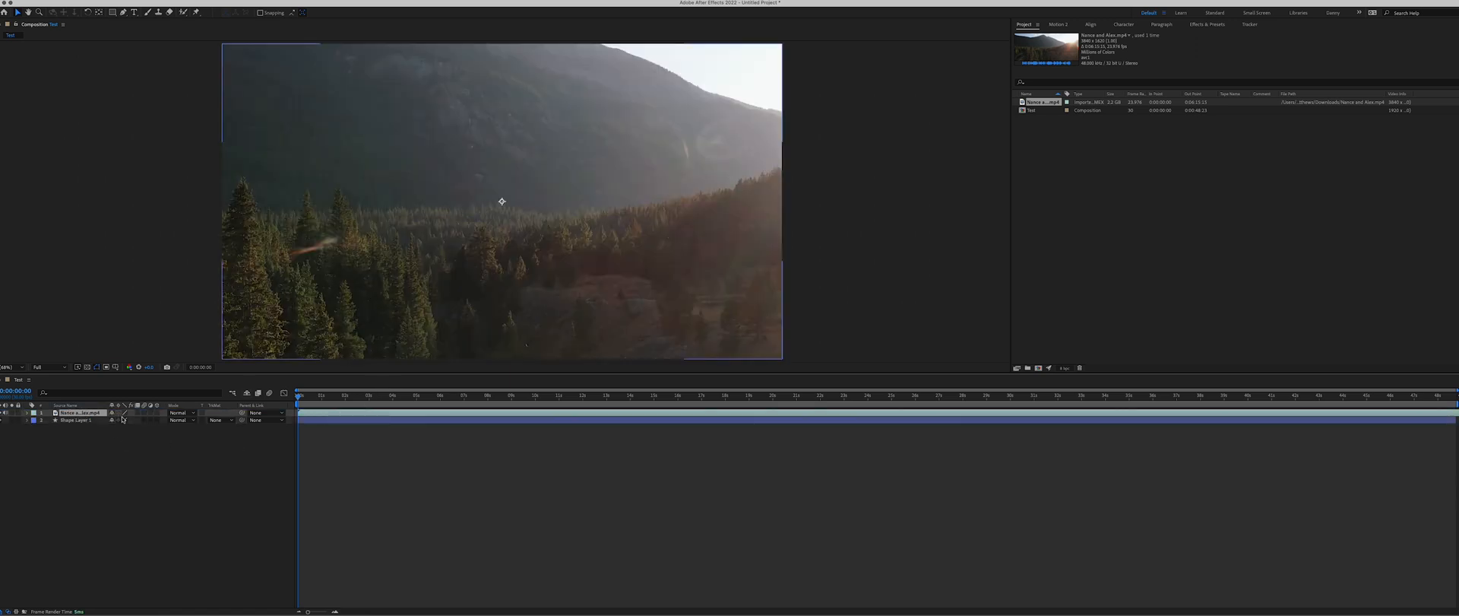
pyautogui.press('s')
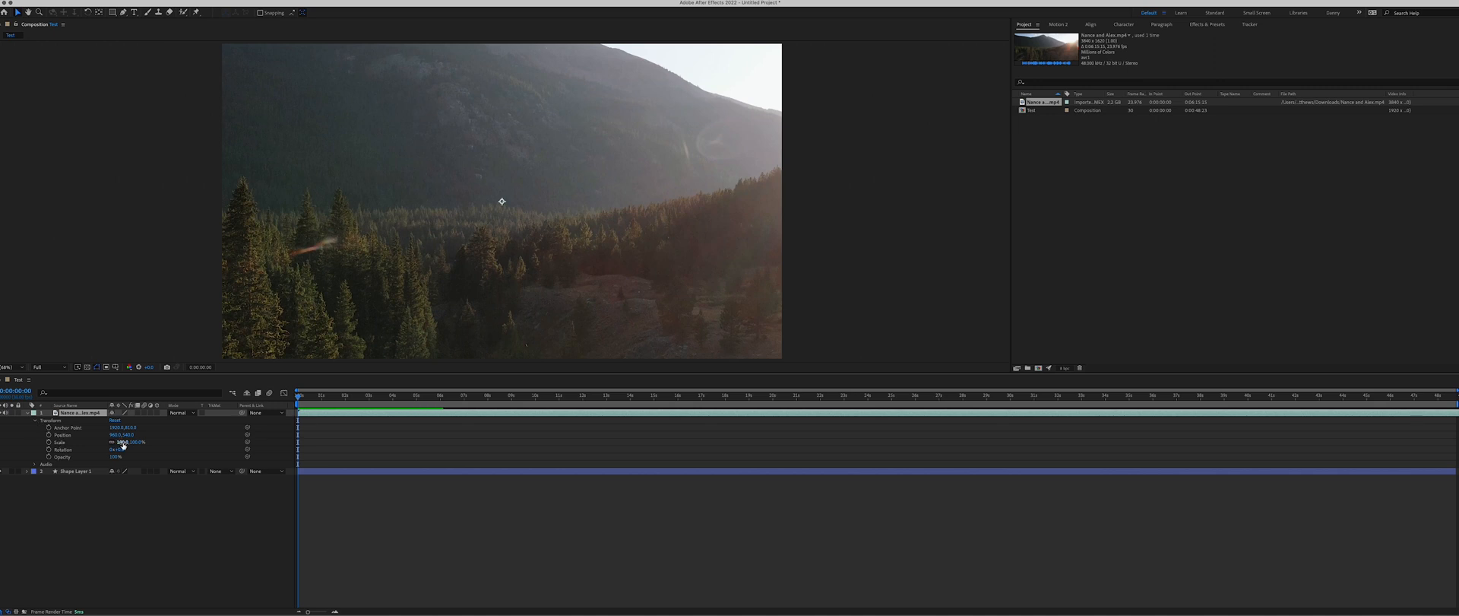
pyautogui.moveTo(122, 442); pyautogui.dragTo(99, 442)
pyautogui.click(365, 561)
pyautogui.click(345, 415)
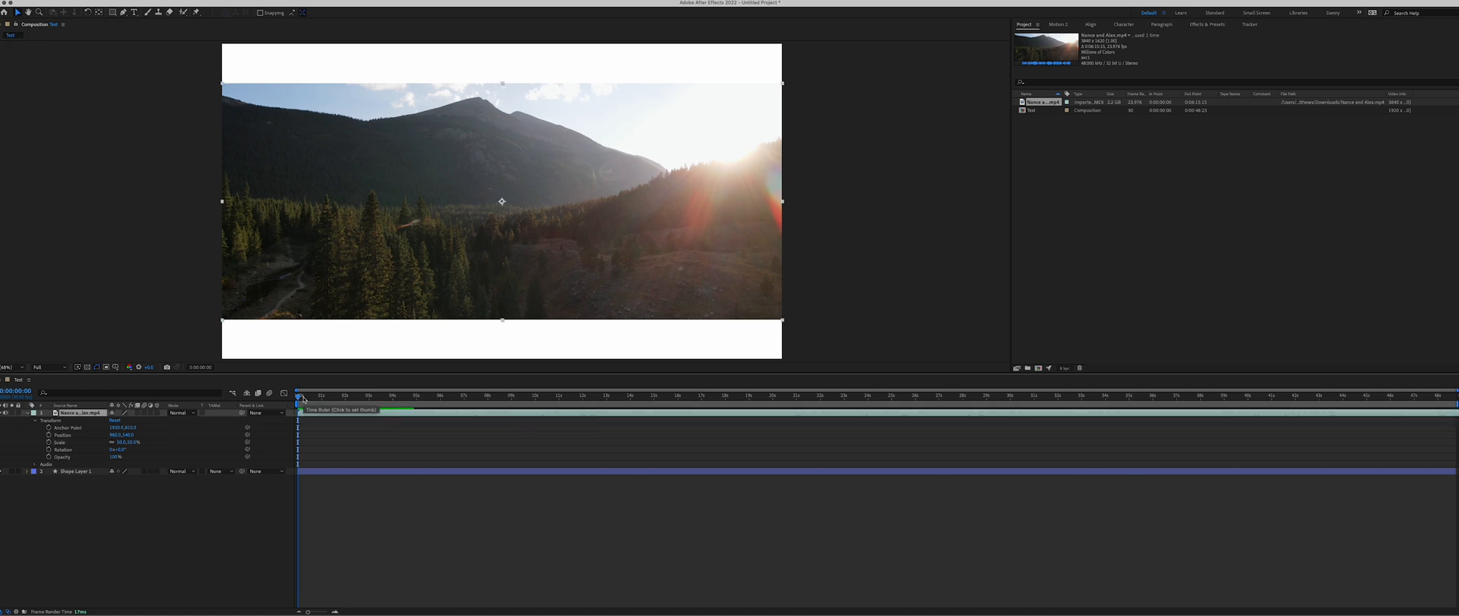
# Split the footage layer at 0:00:03:01 and preview playback across the cut
pyautogui.moveTo(301, 399); pyautogui.dragTo(373, 415)
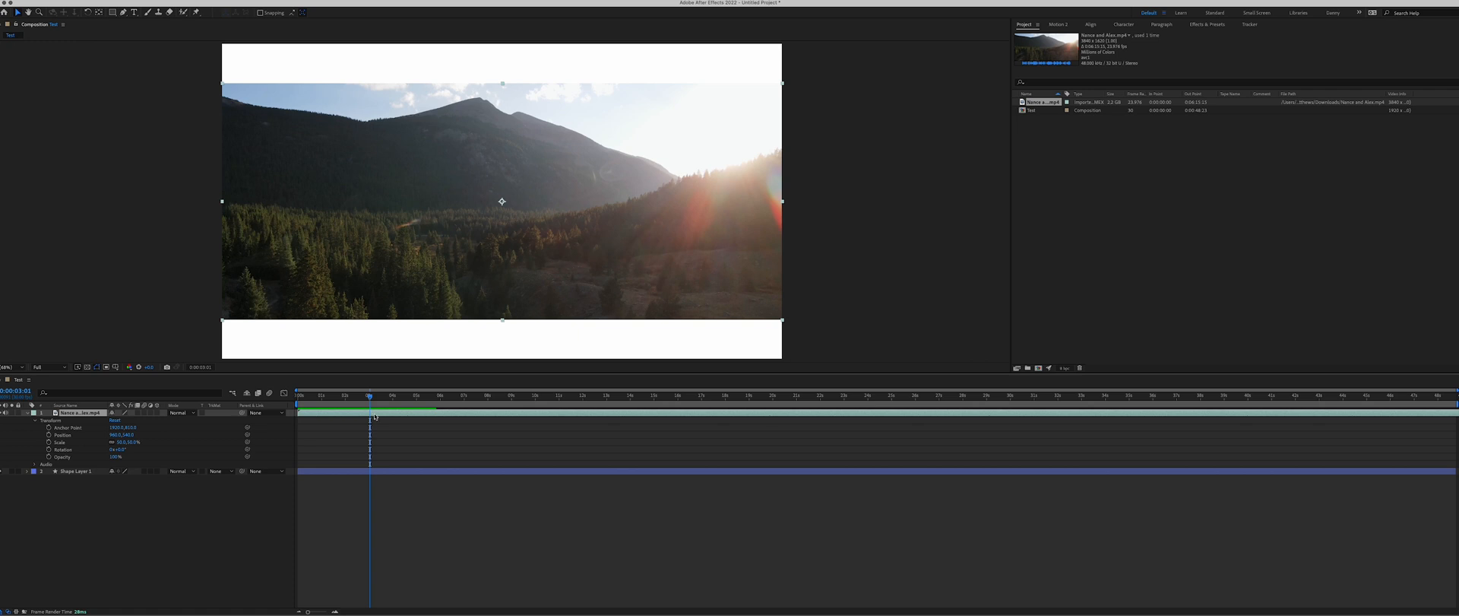
pyautogui.press('super+shift+d')
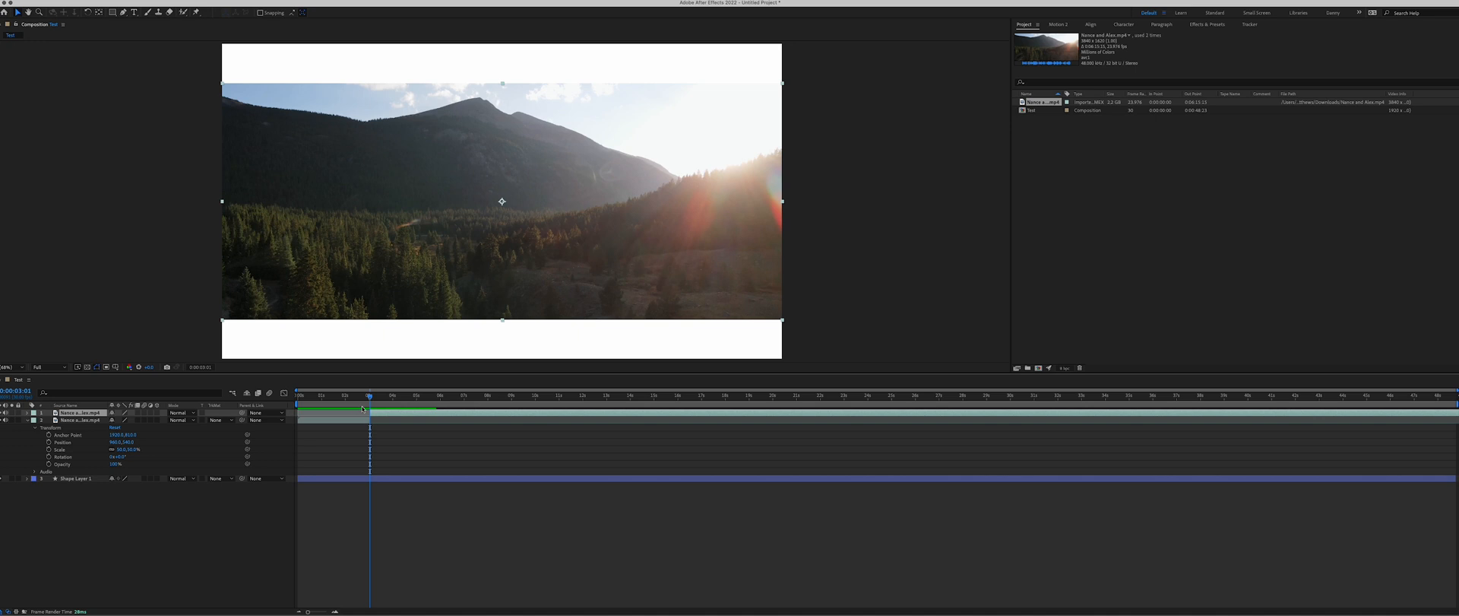
pyautogui.press('space')
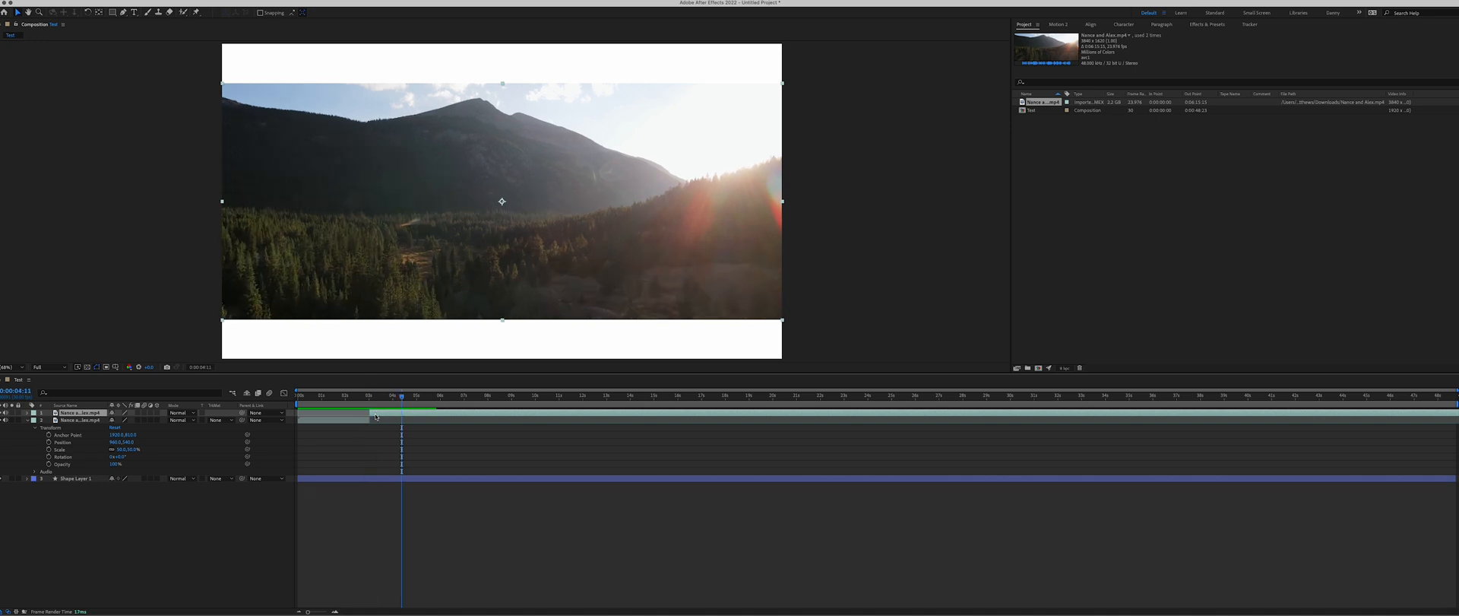
pyautogui.press('space')
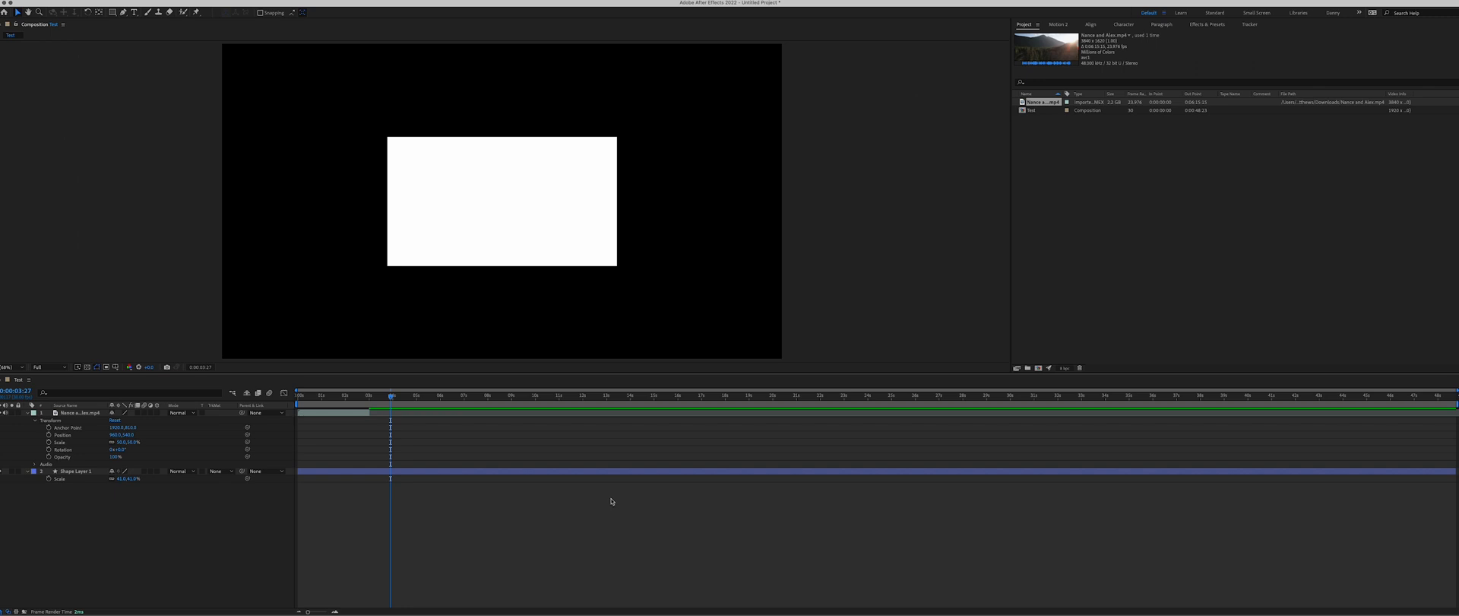
# Open the footage import dialog to view the media files in Downloads, and cancel it
pyautogui.click(1162, 254)
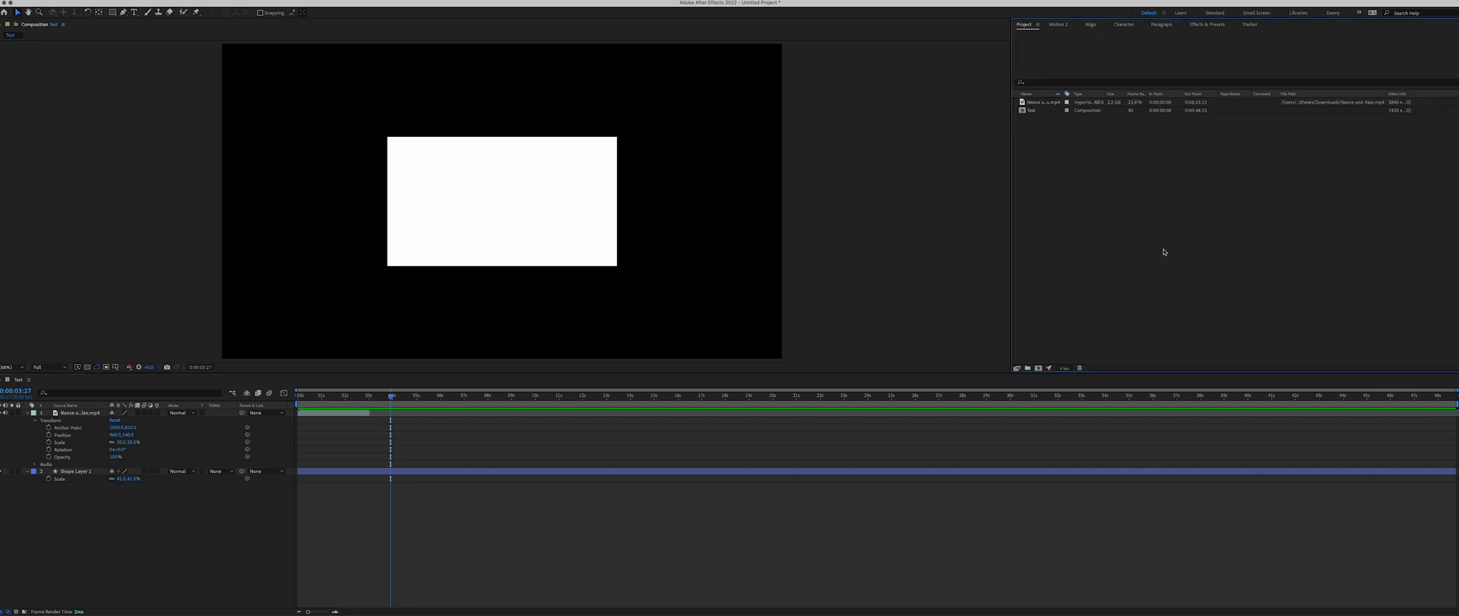
pyautogui.doubleClick(1141, 196)
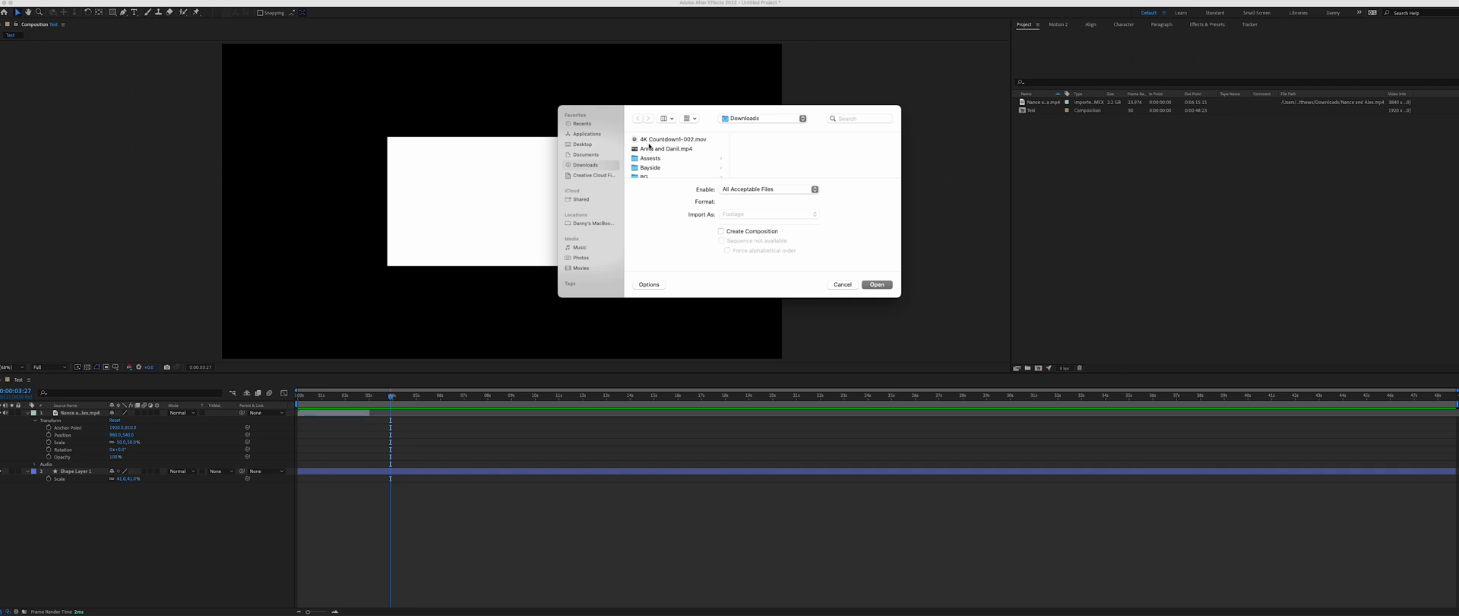
pyautogui.click(842, 285)
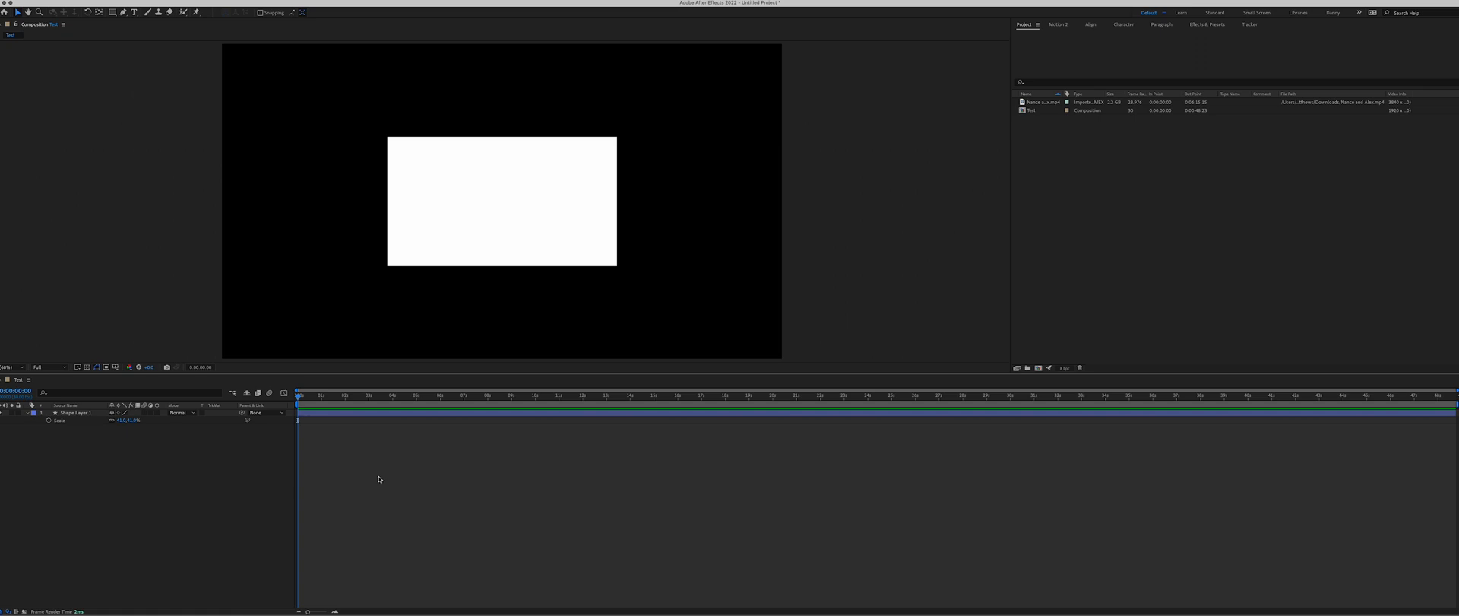
# Reshape the white rectangle into a wide, short bar in the composition's lower-left corner and scale it up slightly
pyautogui.click(424, 416)
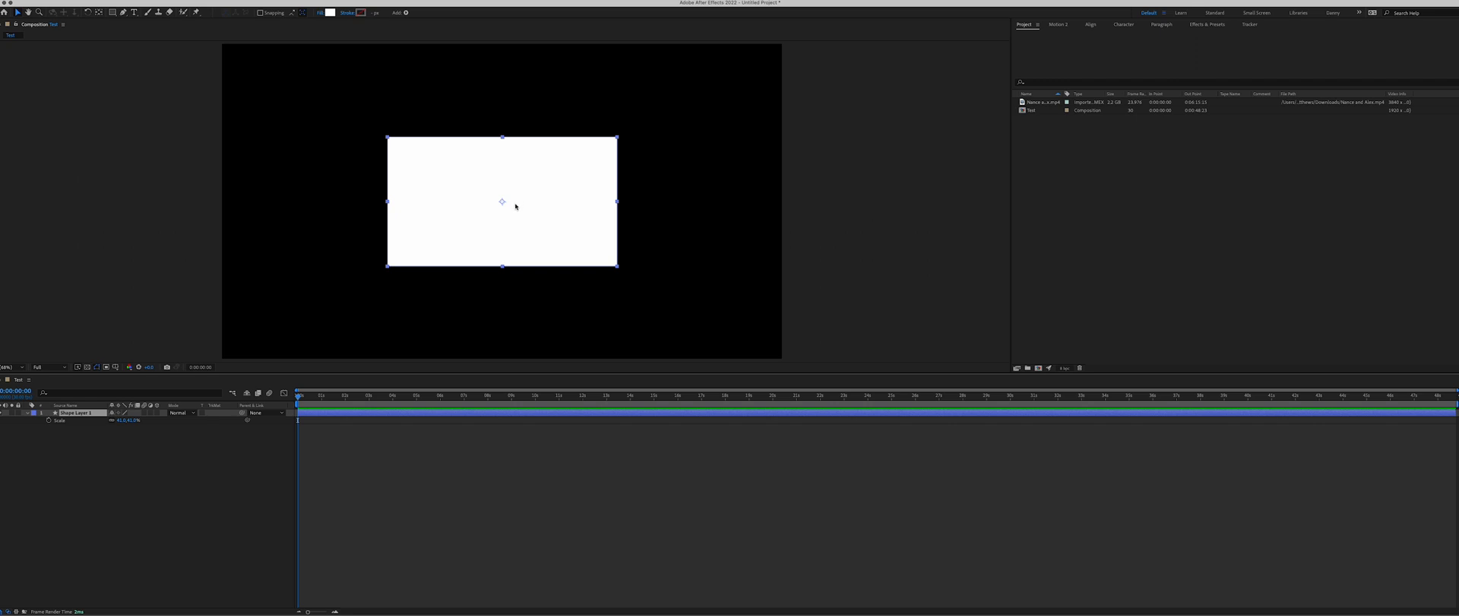
pyautogui.moveTo(508, 141); pyautogui.dragTo(178, 396)
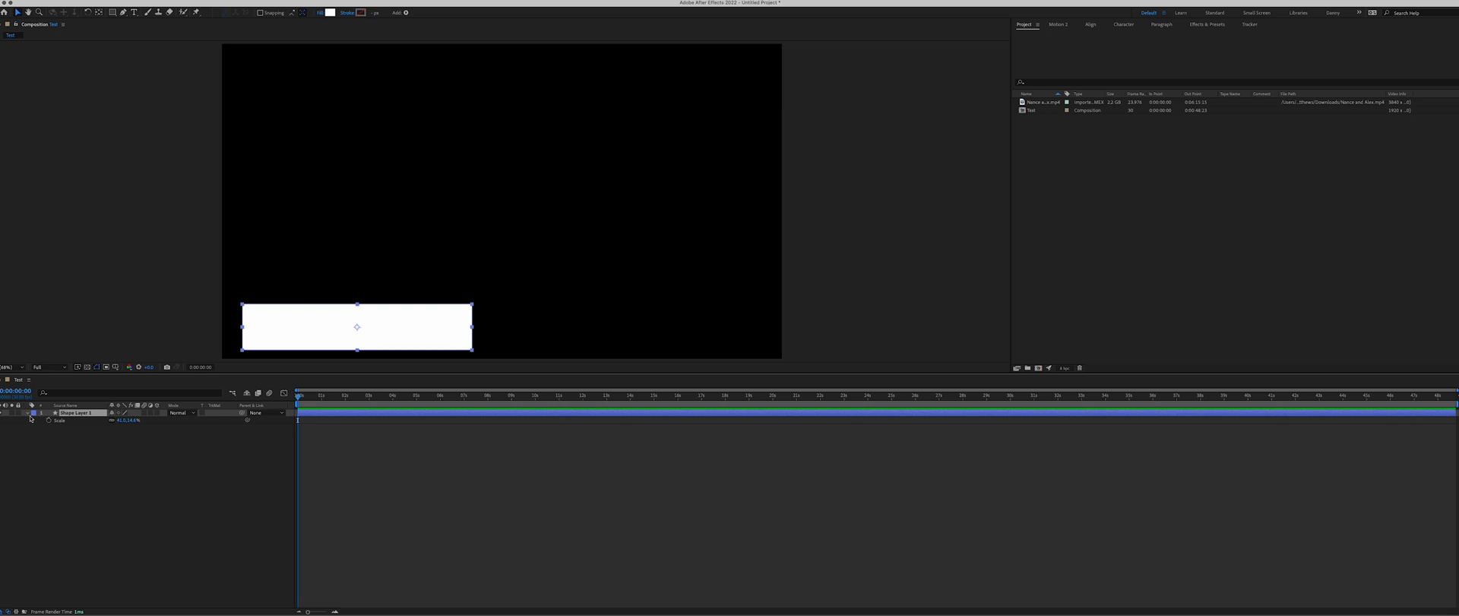
pyautogui.click(28, 413)
pyautogui.press('s')
pyautogui.moveTo(120, 420); pyautogui.dragTo(135, 423)
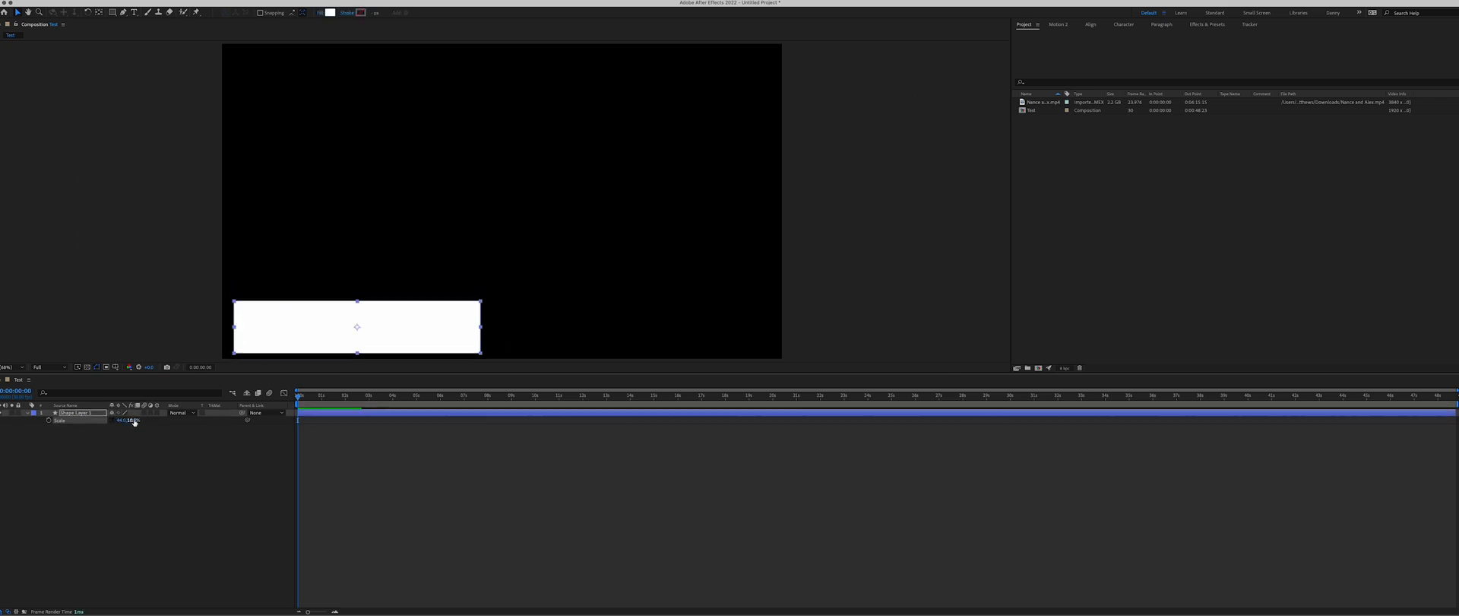
pyautogui.click(185, 455)
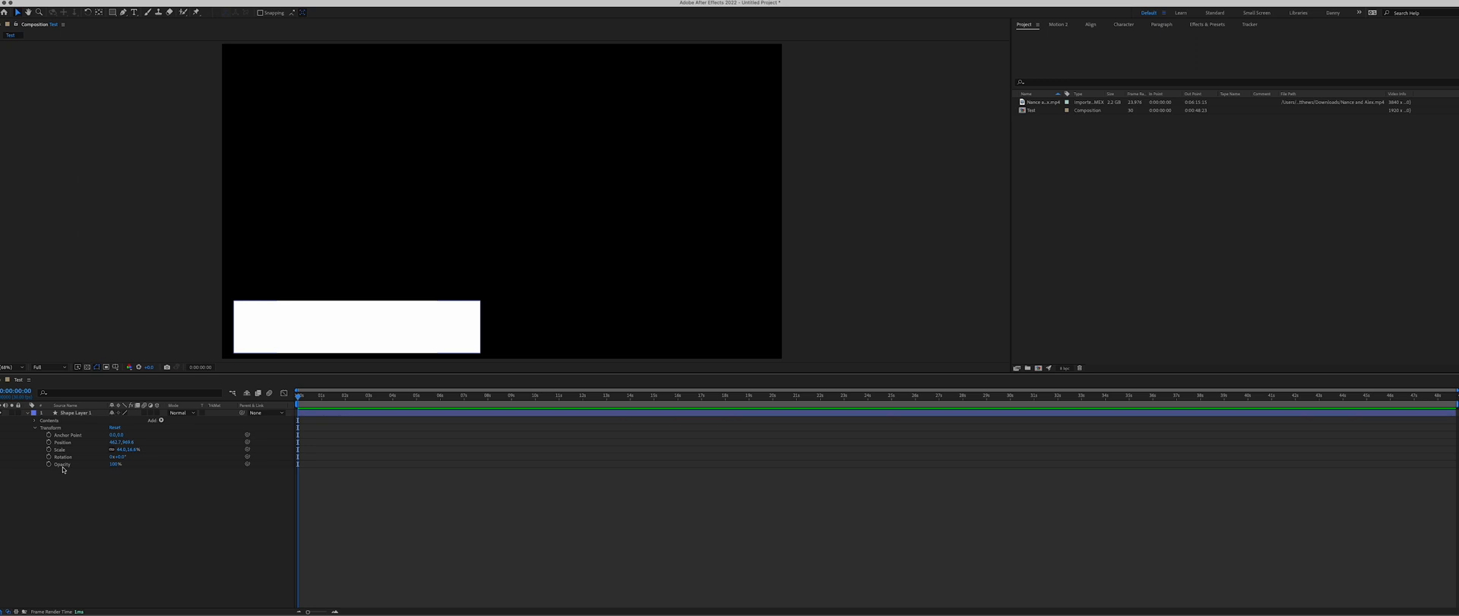
# Start animating the bar's Opacity with a keyframe at 1 second
pyautogui.moveTo(310, 399); pyautogui.dragTo(322, 411)
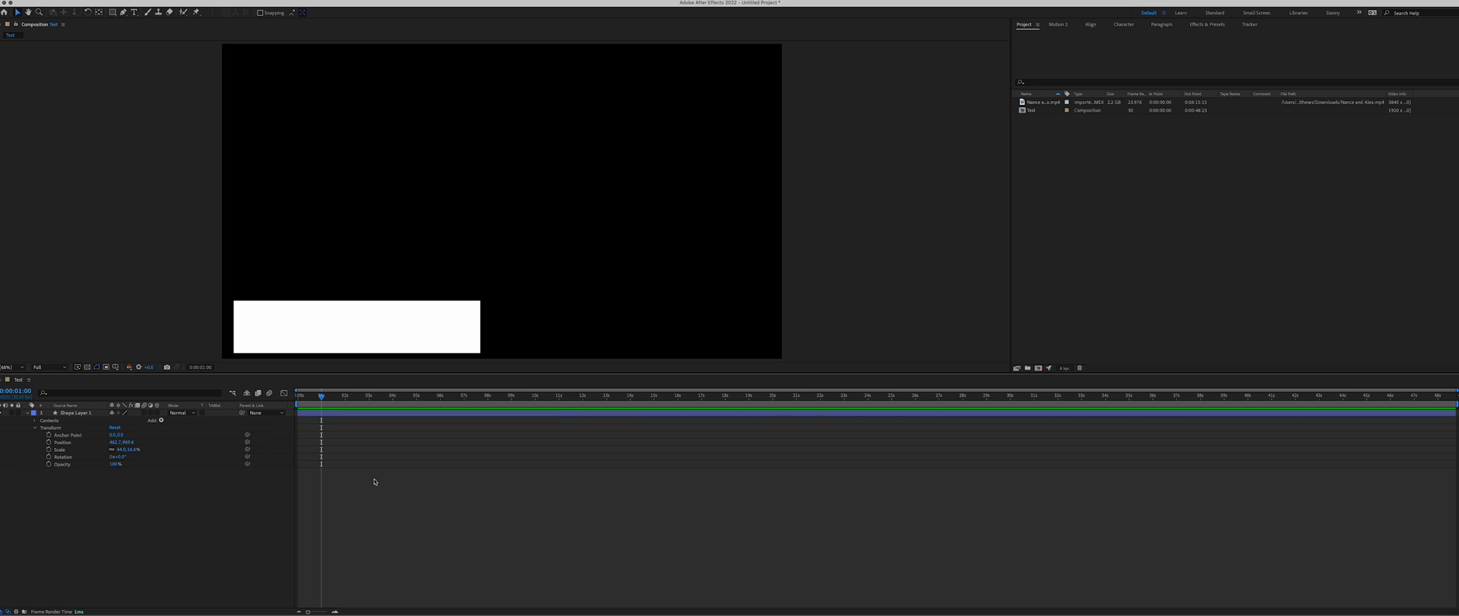
pyautogui.click(50, 465)
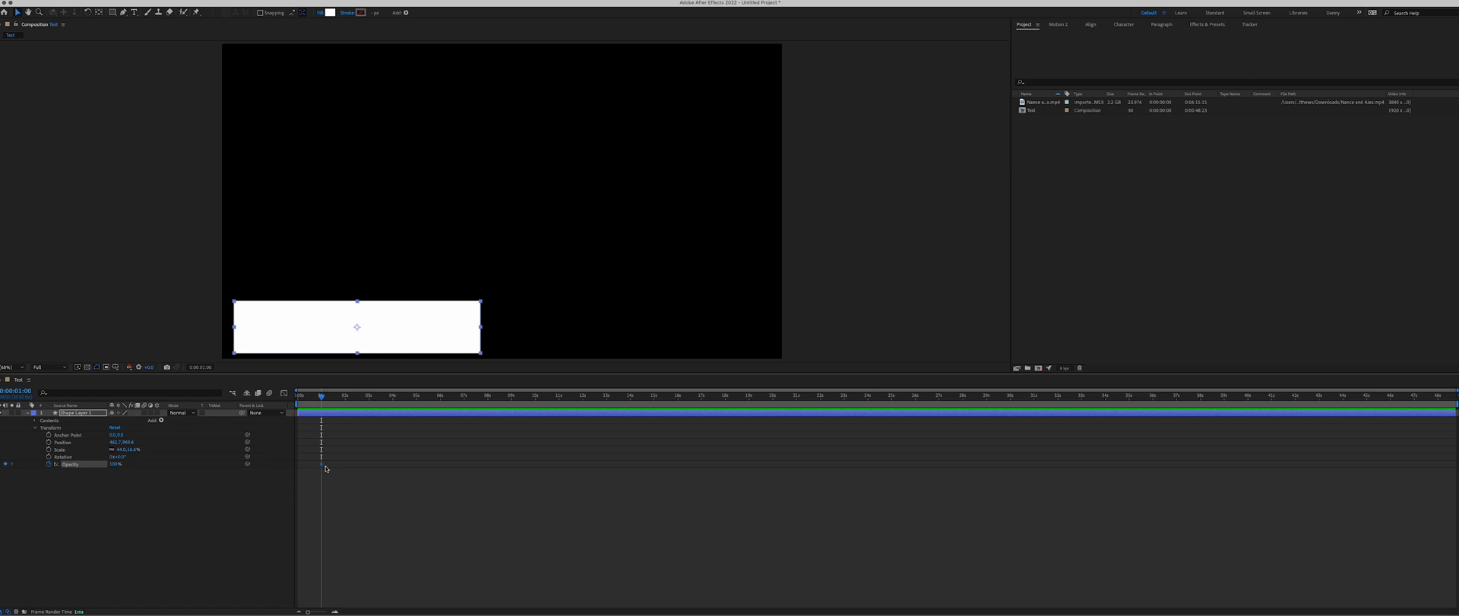
pyautogui.click(320, 417)
pyautogui.moveTo(322, 396); pyautogui.dragTo(335, 396)
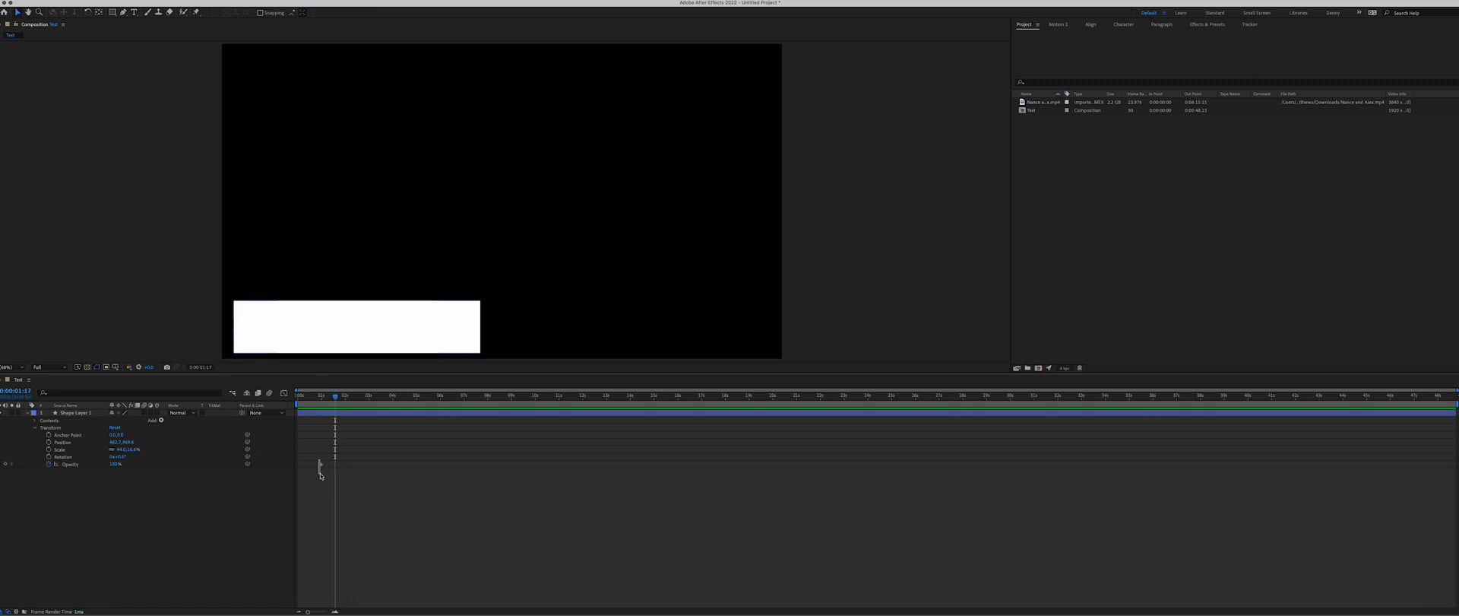
pyautogui.moveTo(318, 459); pyautogui.dragTo(325, 472)
pyautogui.click(326, 475)
# Add a second Opacity keyframe at 4 seconds and lower the bar's opacity there to make it semi-transparent
pyautogui.moveTo(337, 401); pyautogui.dragTo(393, 404)
pyautogui.click(5, 465)
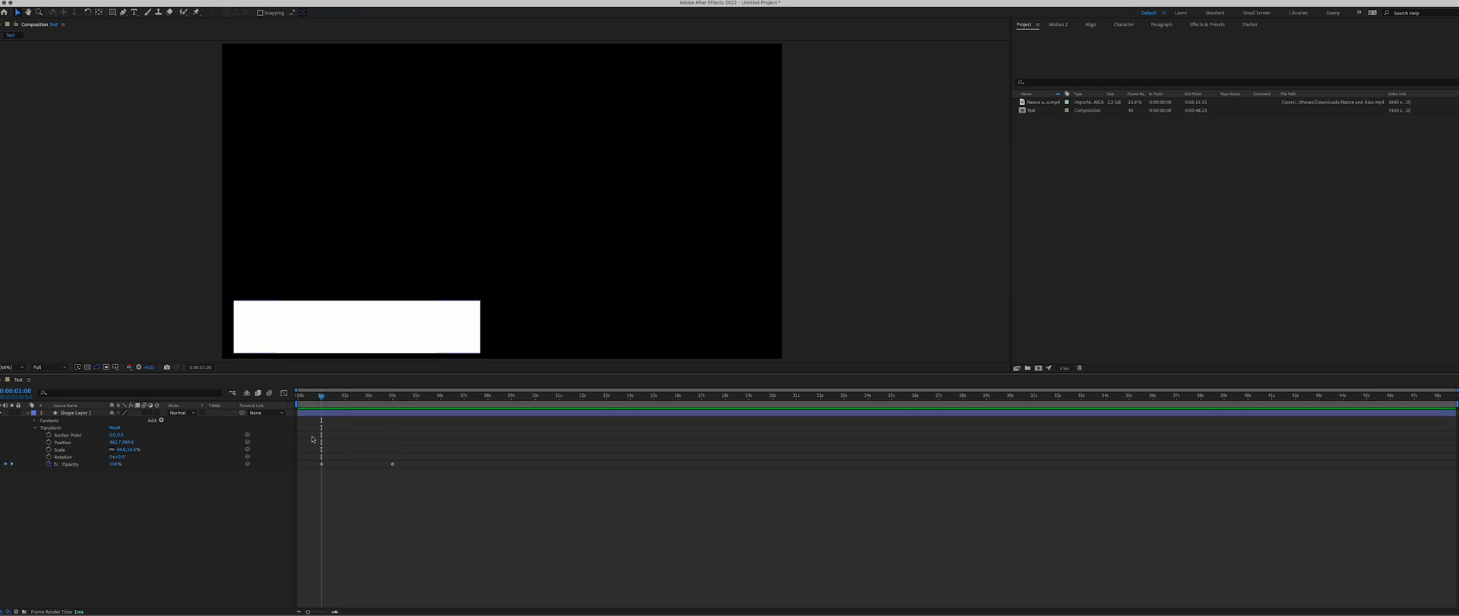
pyautogui.click(322, 464)
pyautogui.click(317, 477)
pyautogui.press('k')
pyautogui.moveTo(115, 464); pyautogui.dragTo(90, 466)
pyautogui.click(127, 489)
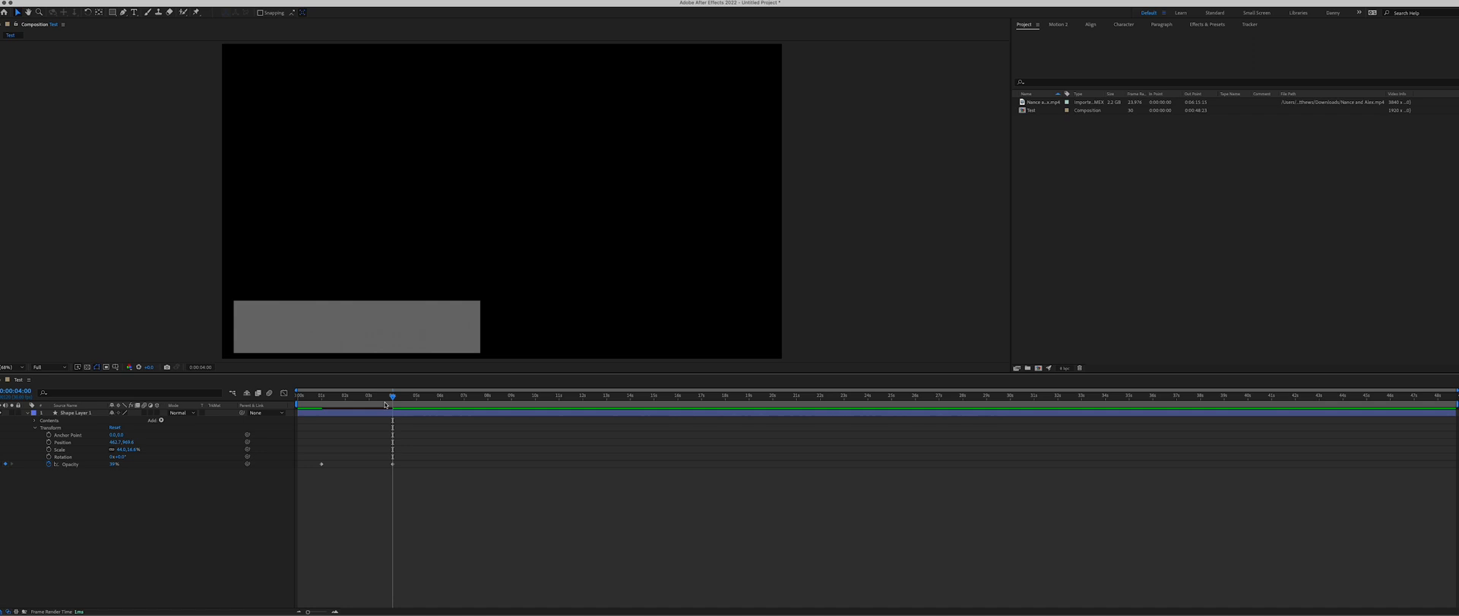
# Preview the opacity fade and add another Opacity keyframe between the existing two, at 0:00:02:20
pyautogui.moveTo(392, 397); pyautogui.dragTo(308, 399)
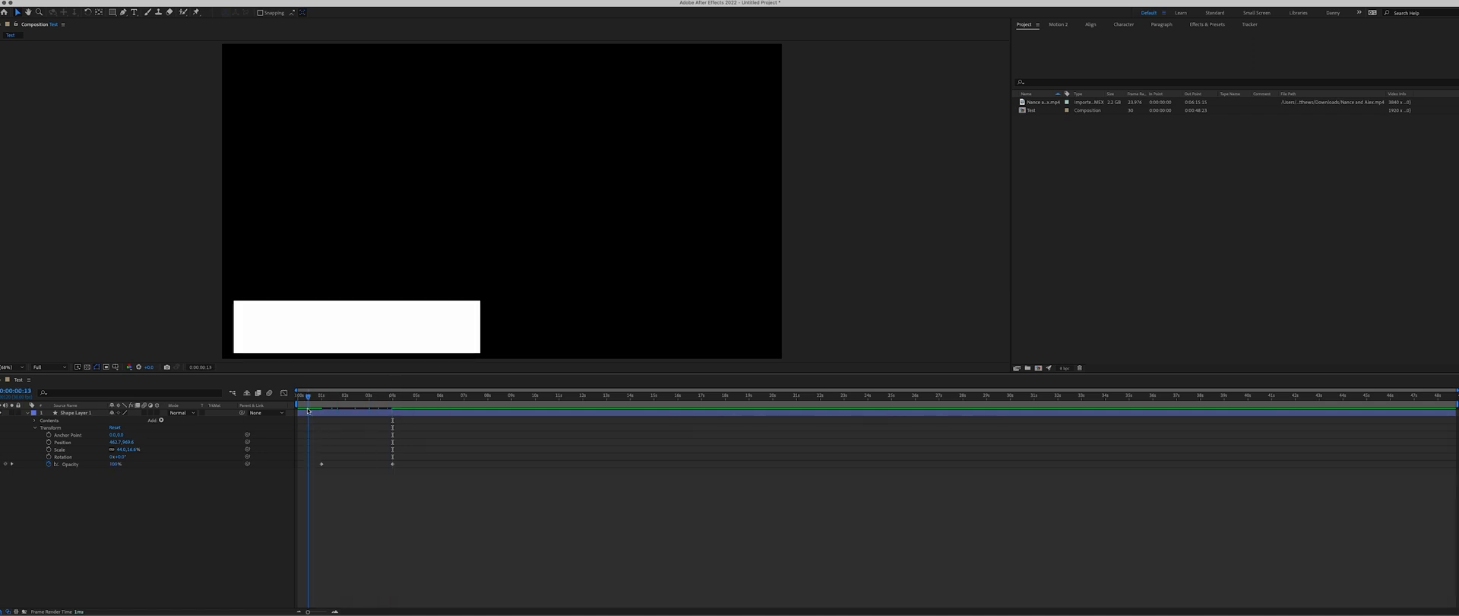
pyautogui.press('space')
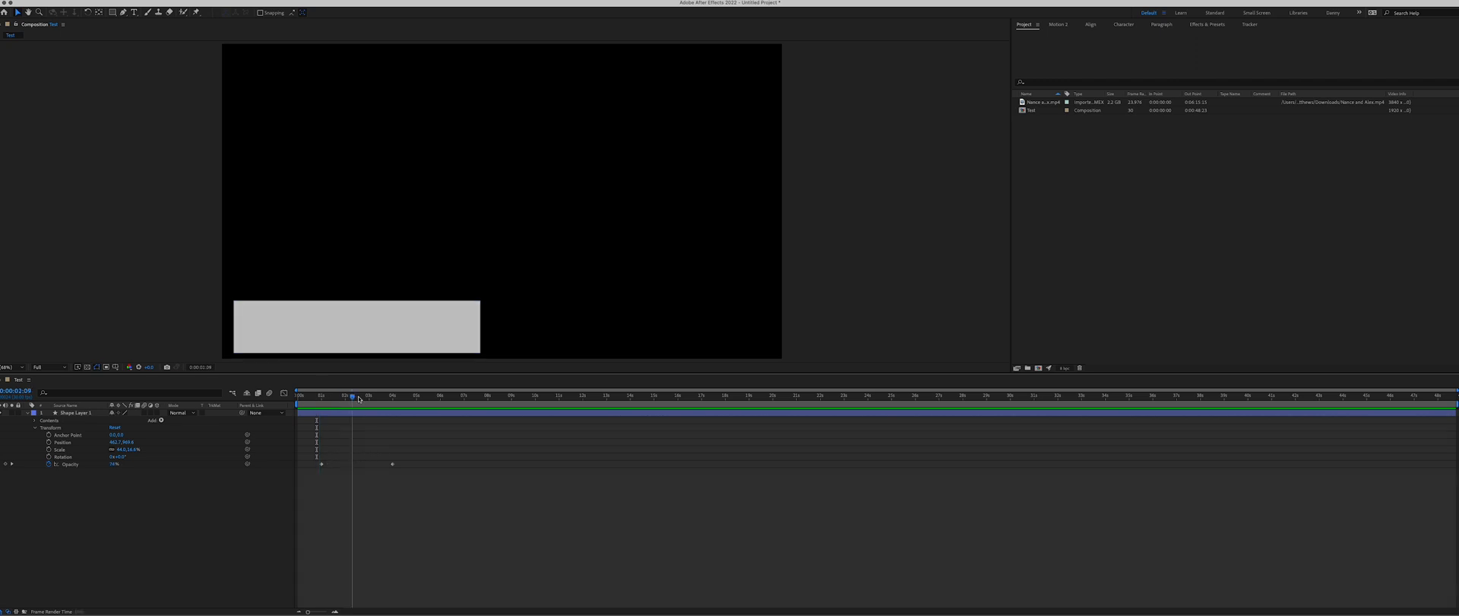
pyautogui.click(7, 465)
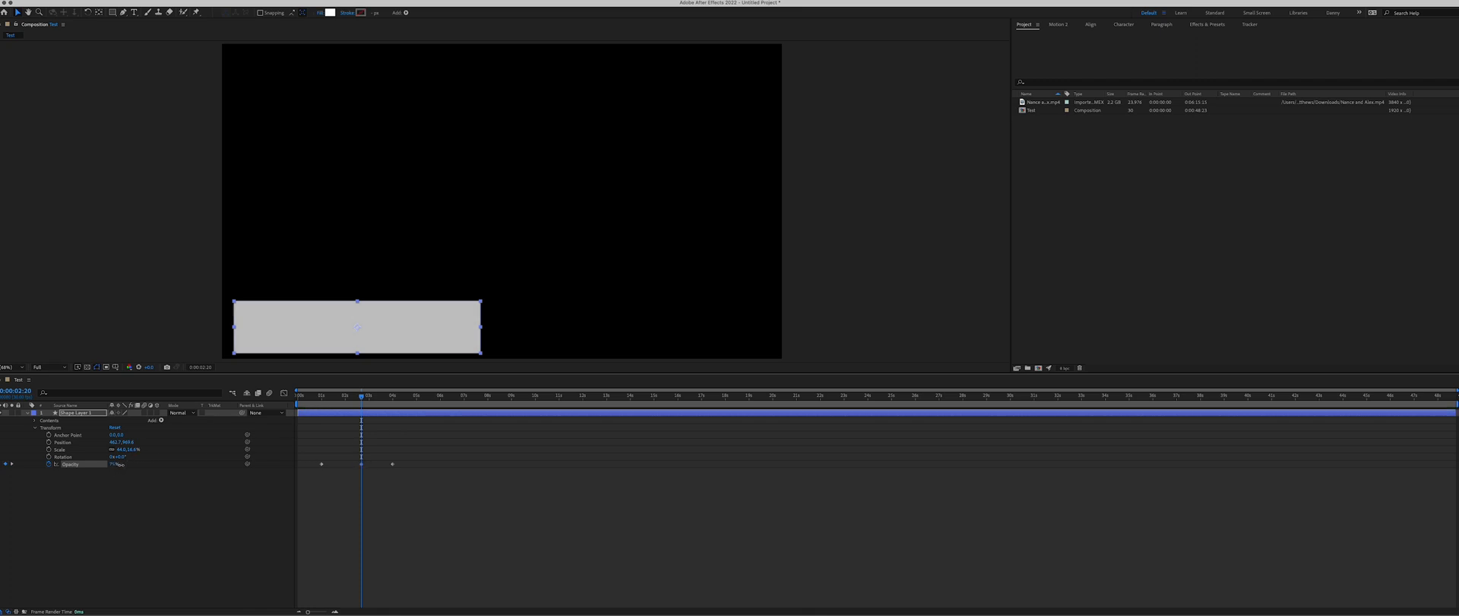
pyautogui.click(319, 403)
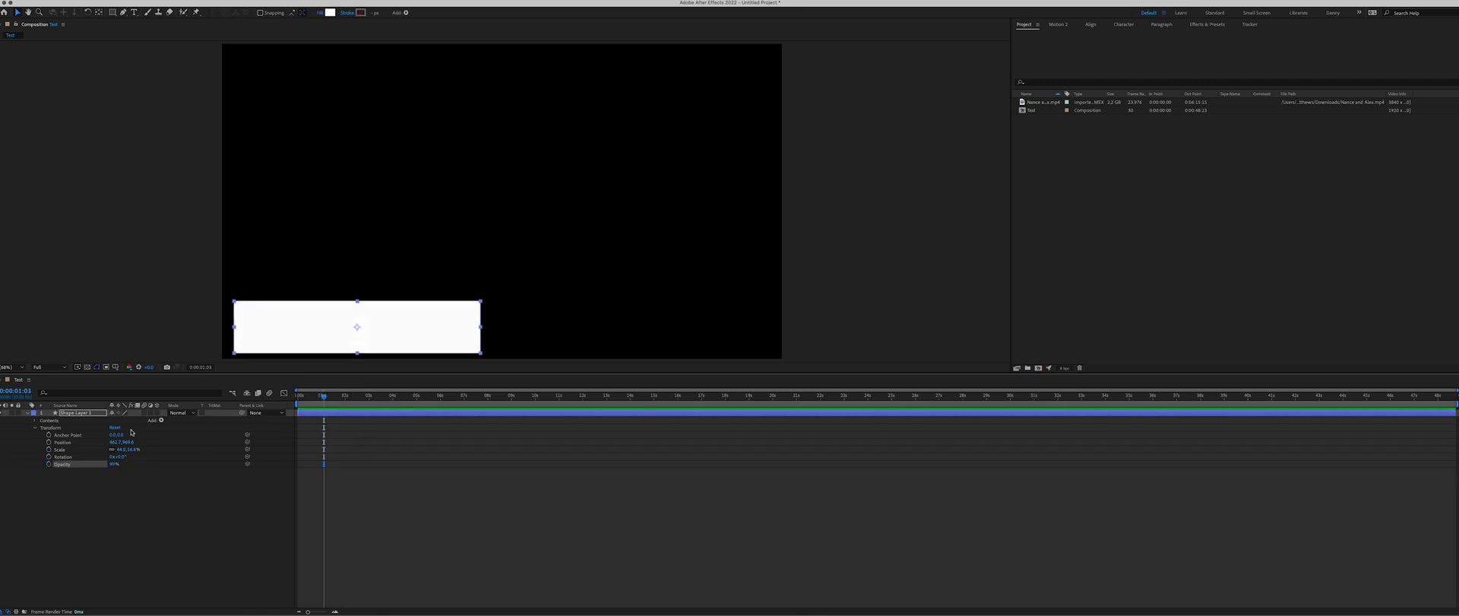
# Animate the bar's Position from the lower left at about 1 second to the lower right at 4 seconds, and preview the movement
pyautogui.click(48, 442)
pyautogui.moveTo(336, 441); pyautogui.dragTo(316, 451)
pyautogui.click(49, 442)
pyautogui.press('super+shift+a')
pyautogui.click(48, 443)
pyautogui.moveTo(324, 396); pyautogui.dragTo(395, 401)
pyautogui.moveTo(115, 441); pyautogui.dragTo(517, 424)
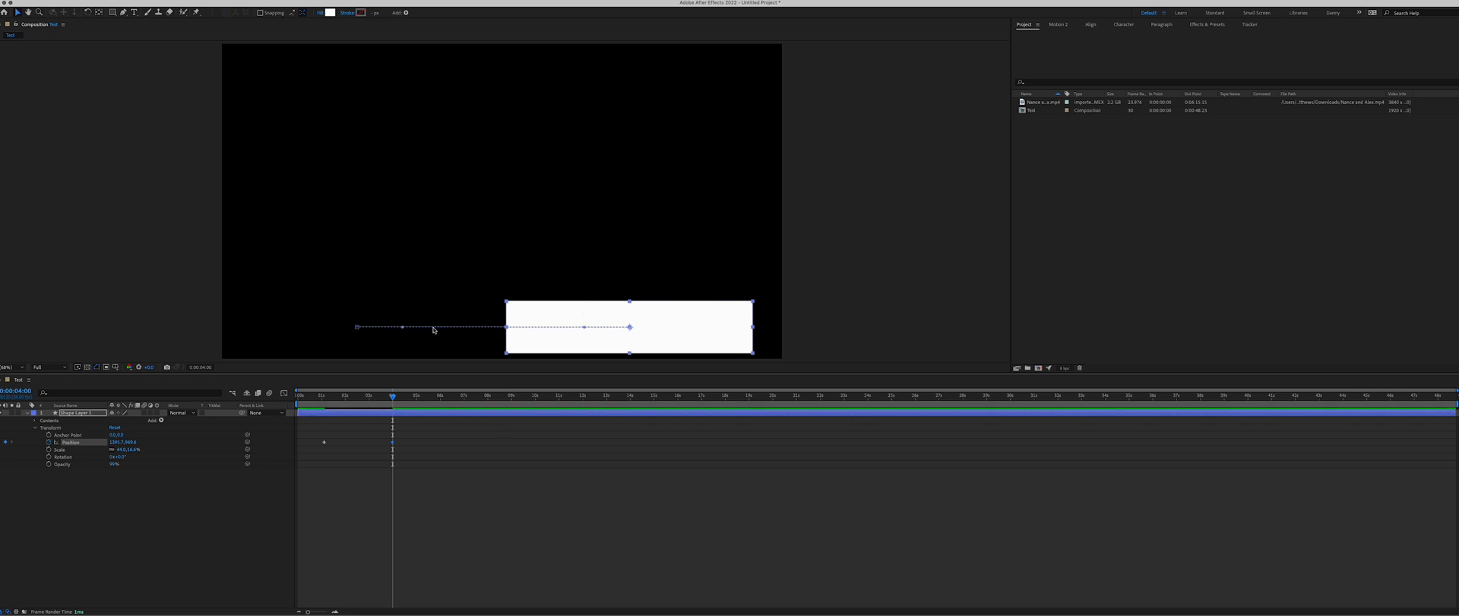
pyautogui.press('space')
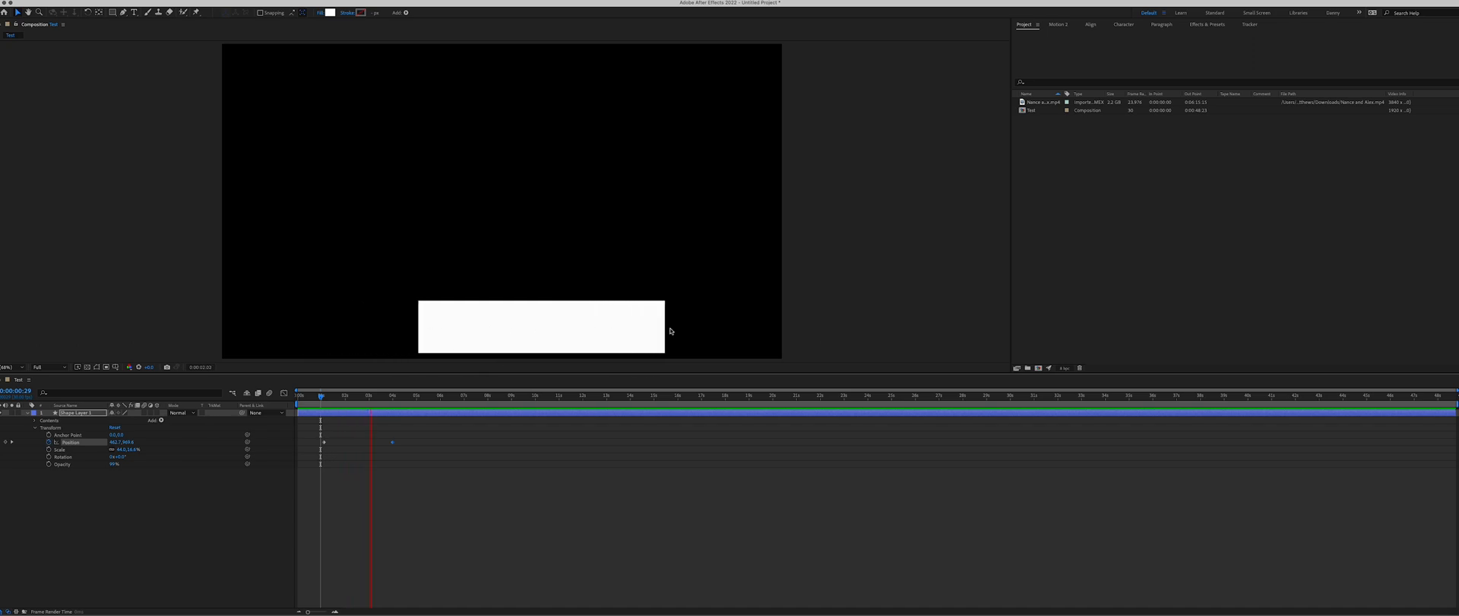
pyautogui.click(394, 467)
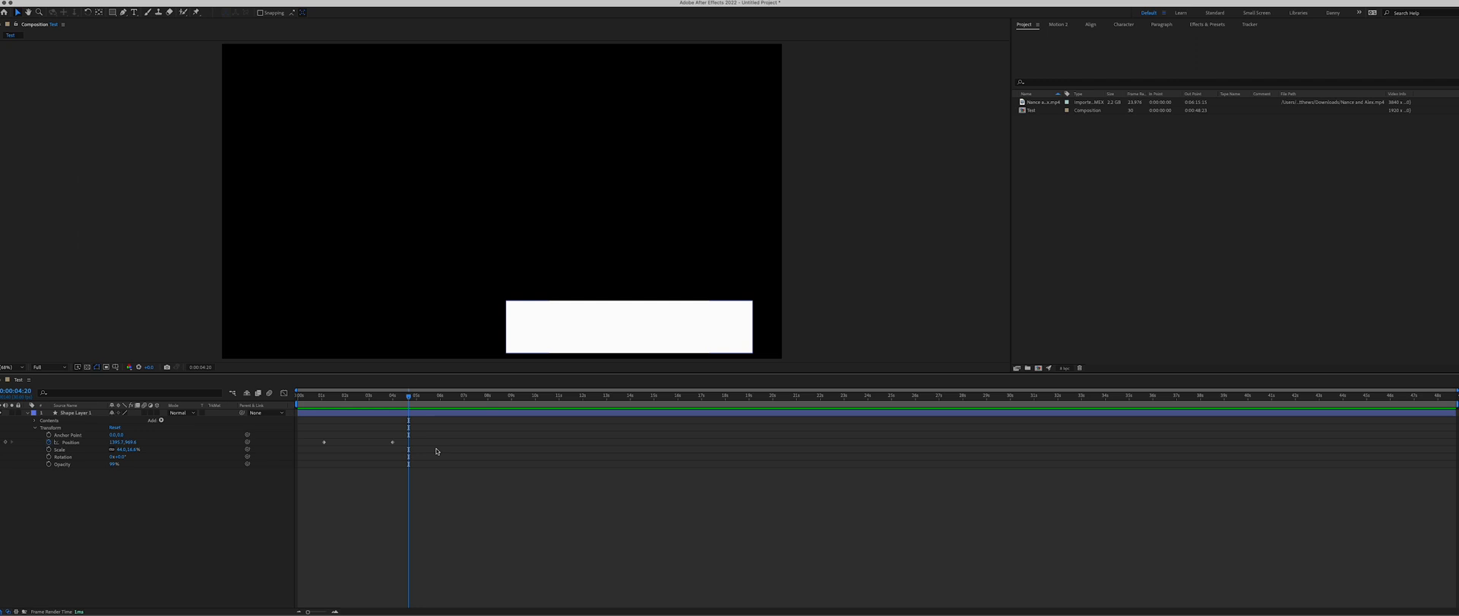
# Delete the bar's Position keyframes and undo the deletion
pyautogui.moveTo(436, 451); pyautogui.dragTo(313, 437)
pyautogui.press('Delete')
pyautogui.click(322, 415)
pyautogui.press('super+z')
pyautogui.click(378, 429)
# Ease both Position keyframes in and out with the Motion v2 script at about 75, and preview the movement
pyautogui.moveTo(411, 397); pyautogui.dragTo(315, 459)
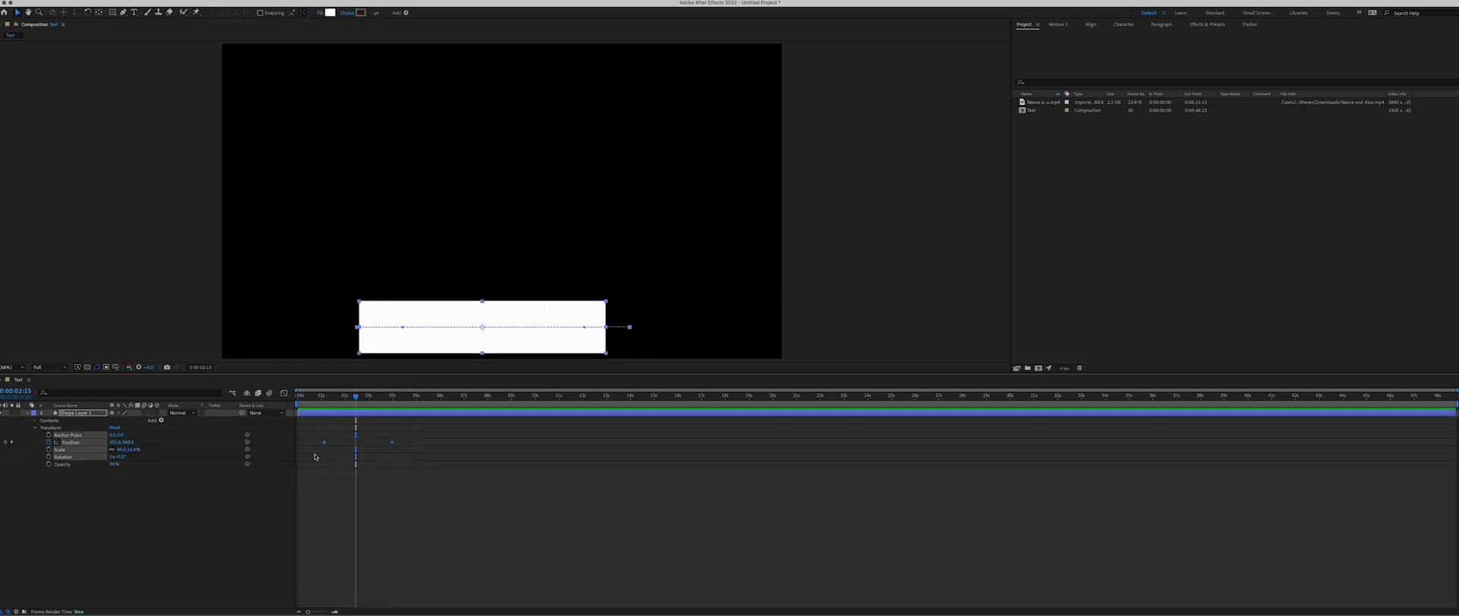
pyautogui.click(1059, 24)
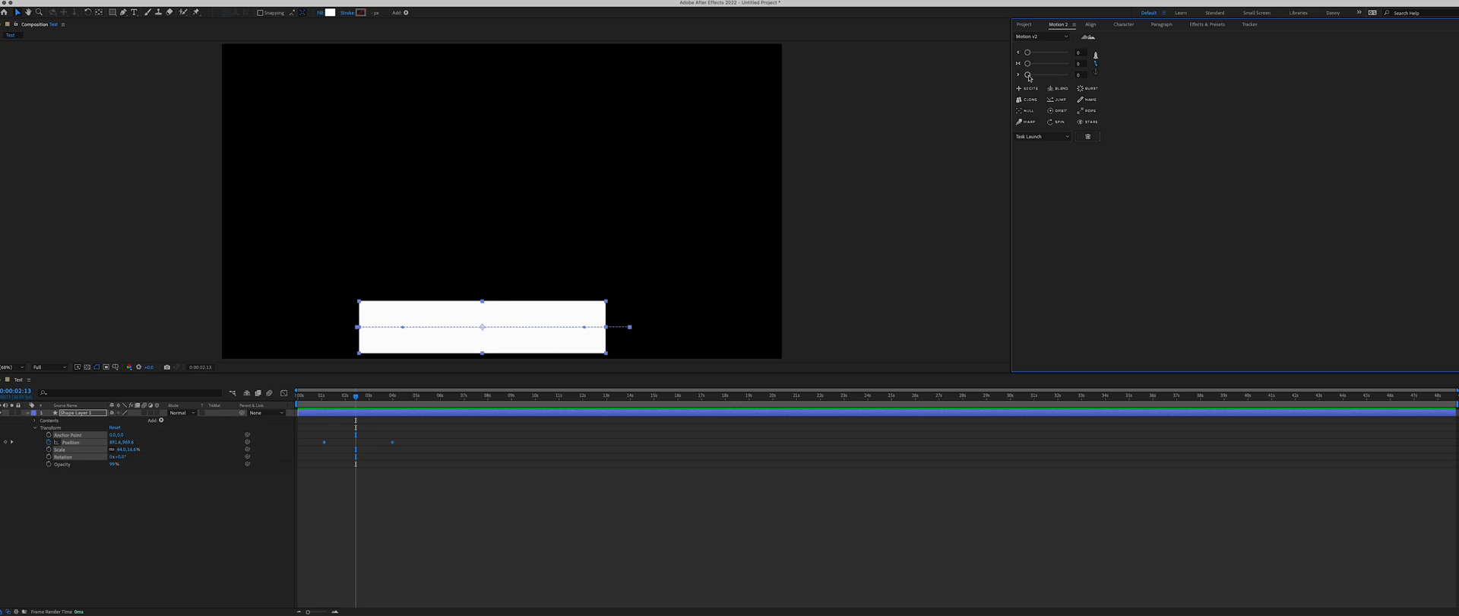
pyautogui.moveTo(1027, 63); pyautogui.dragTo(1059, 63)
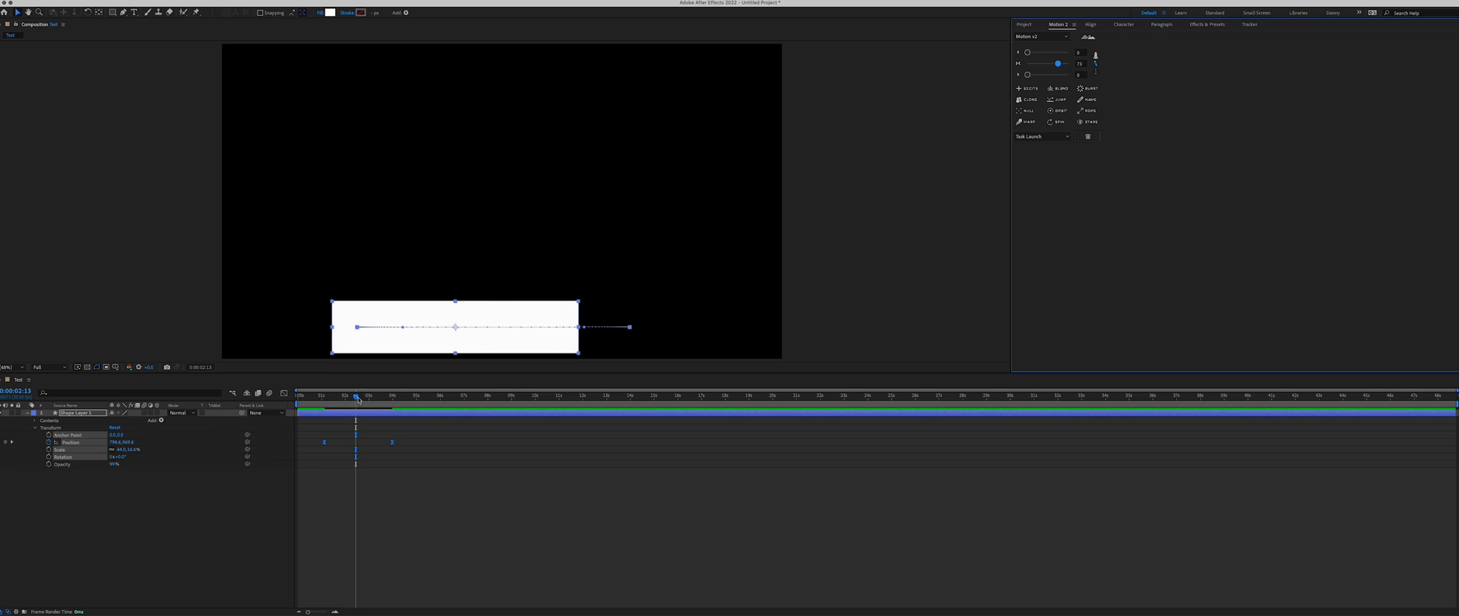
pyautogui.moveTo(355, 394); pyautogui.dragTo(320, 394)
pyautogui.press('space')
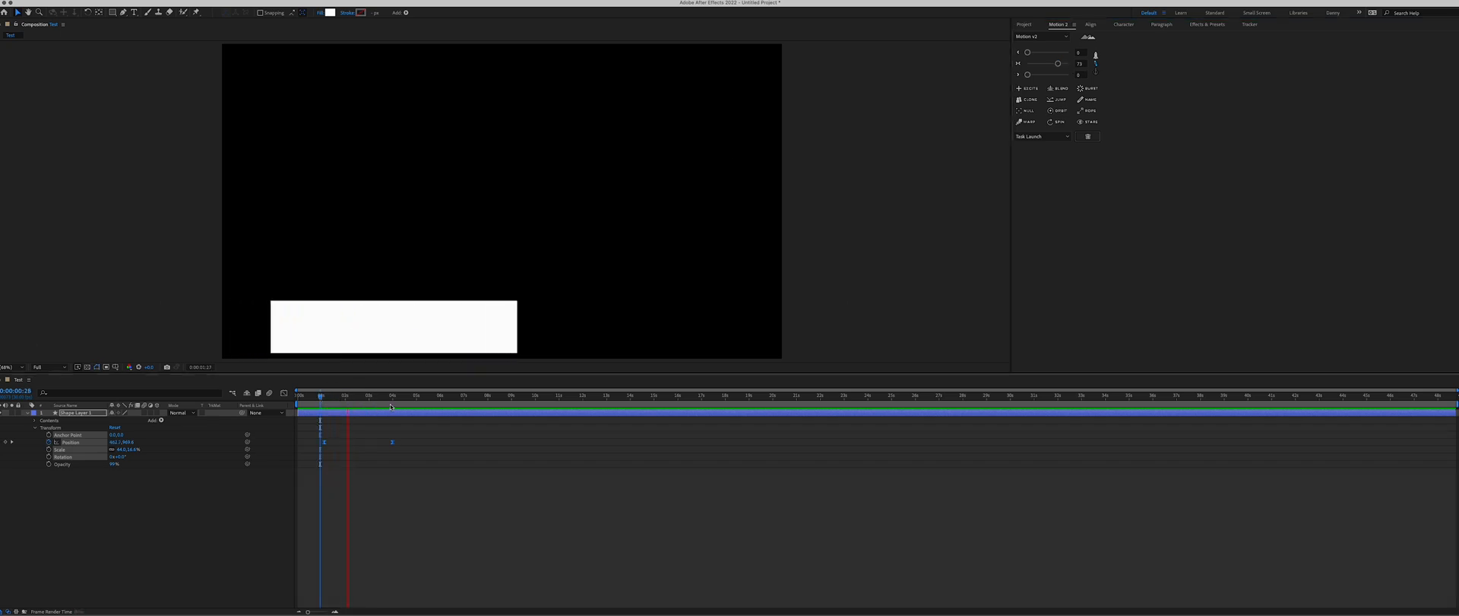
pyautogui.press('space')
# Remove the easing from both of the bar's Position keyframes so they are linear
pyautogui.click(420, 431)
pyautogui.moveTo(424, 428); pyautogui.dragTo(337, 452)
pyautogui.click(367, 442)
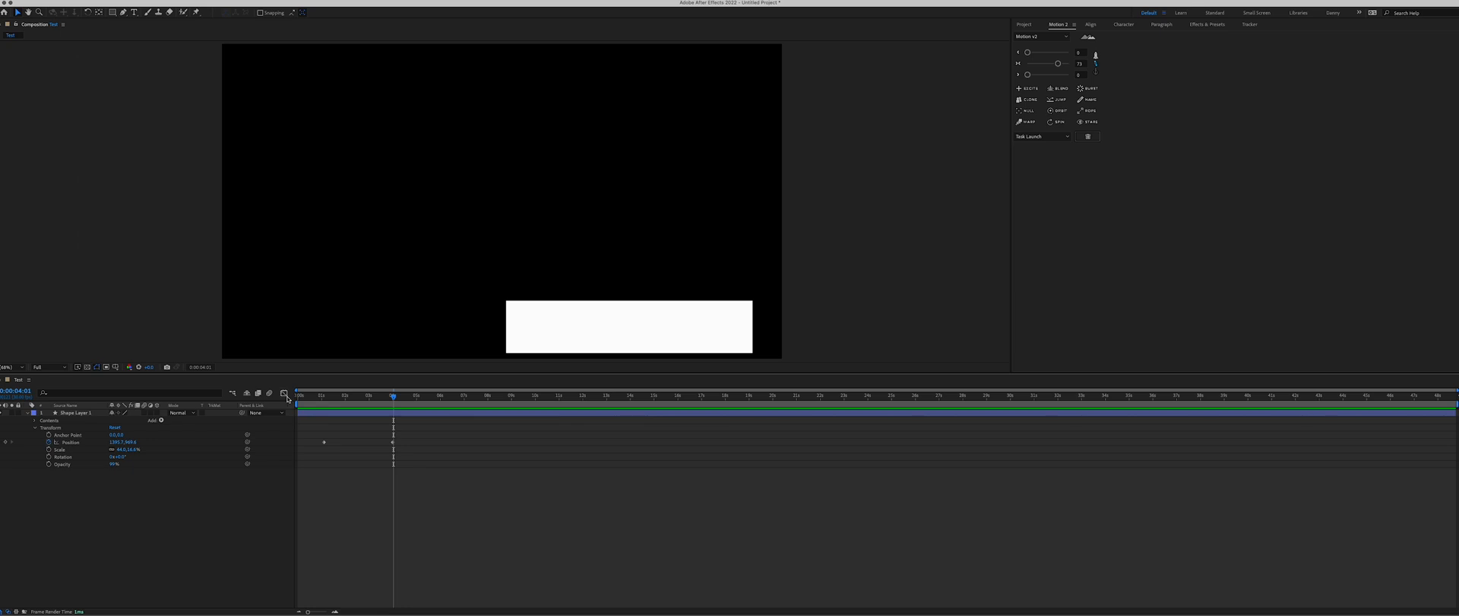
# Select both Position keyframes and show them in the Graph Editor with Edit Speed Graph as the graph type
pyautogui.moveTo(422, 427); pyautogui.dragTo(319, 454)
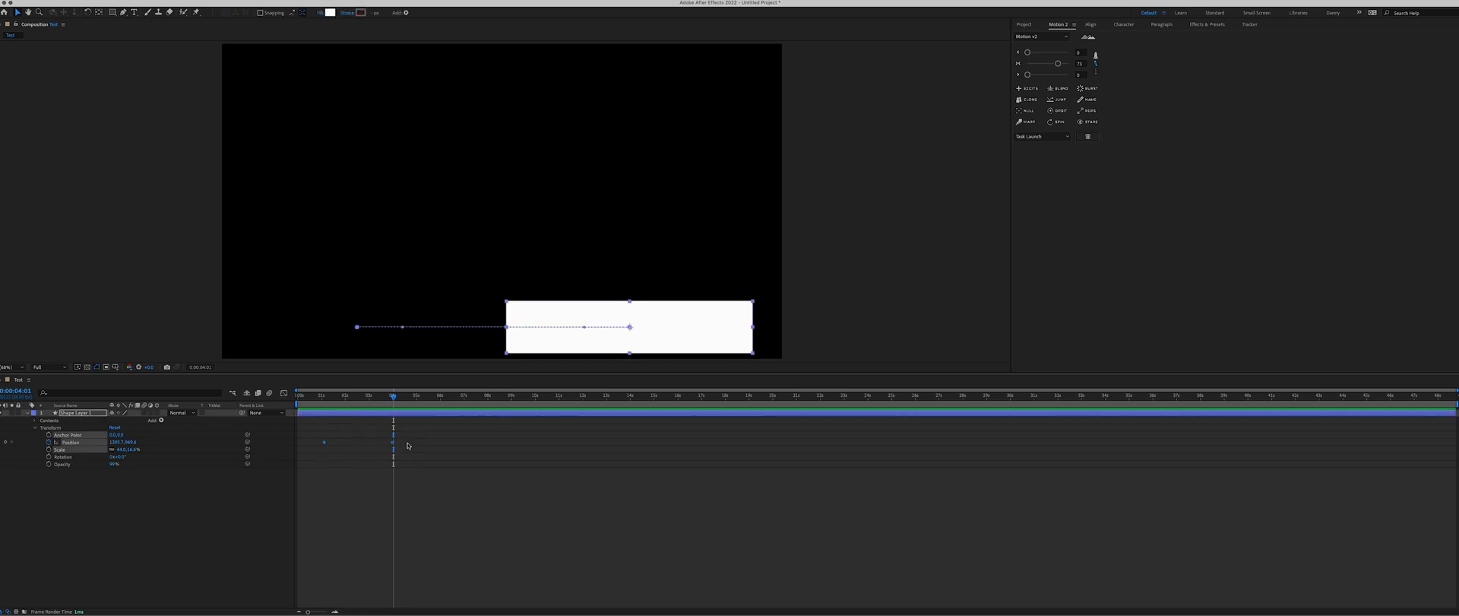
pyautogui.click(283, 392)
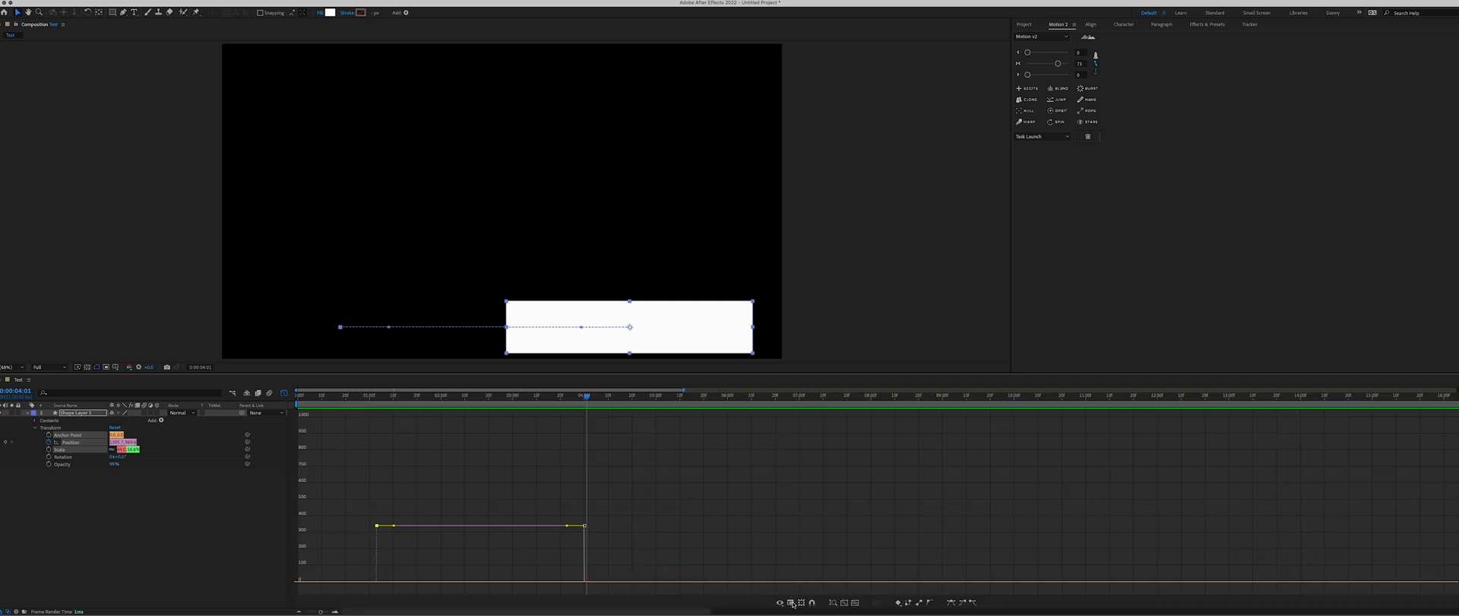
pyautogui.click(791, 603)
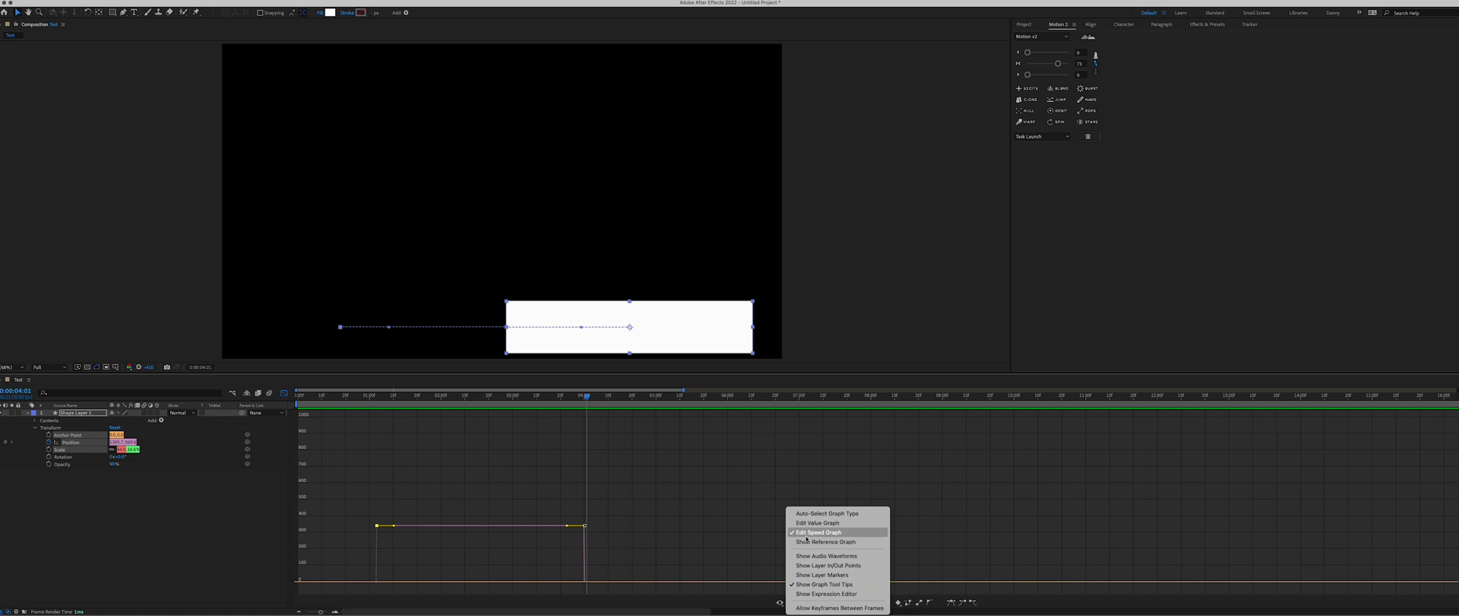
pyautogui.click(831, 534)
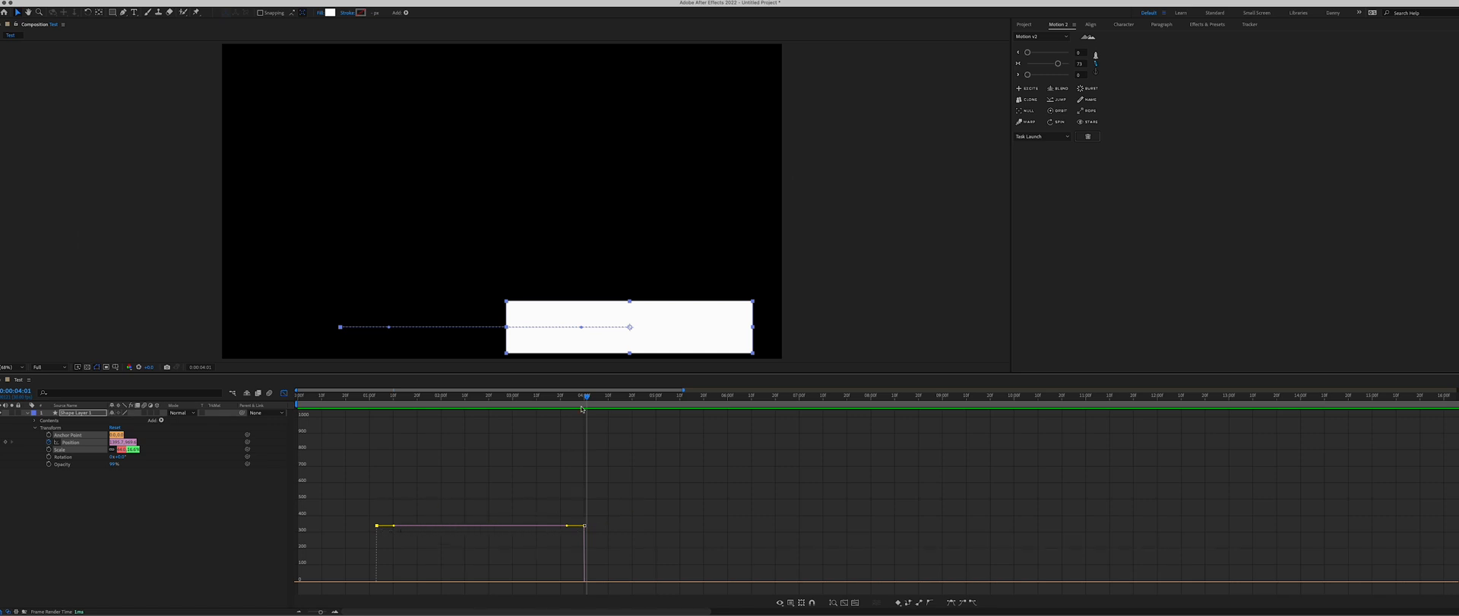
# Preview the bar's unaltered movement from the first Position keyframe at about 1 second
pyautogui.moveTo(586, 402); pyautogui.dragTo(375, 401)
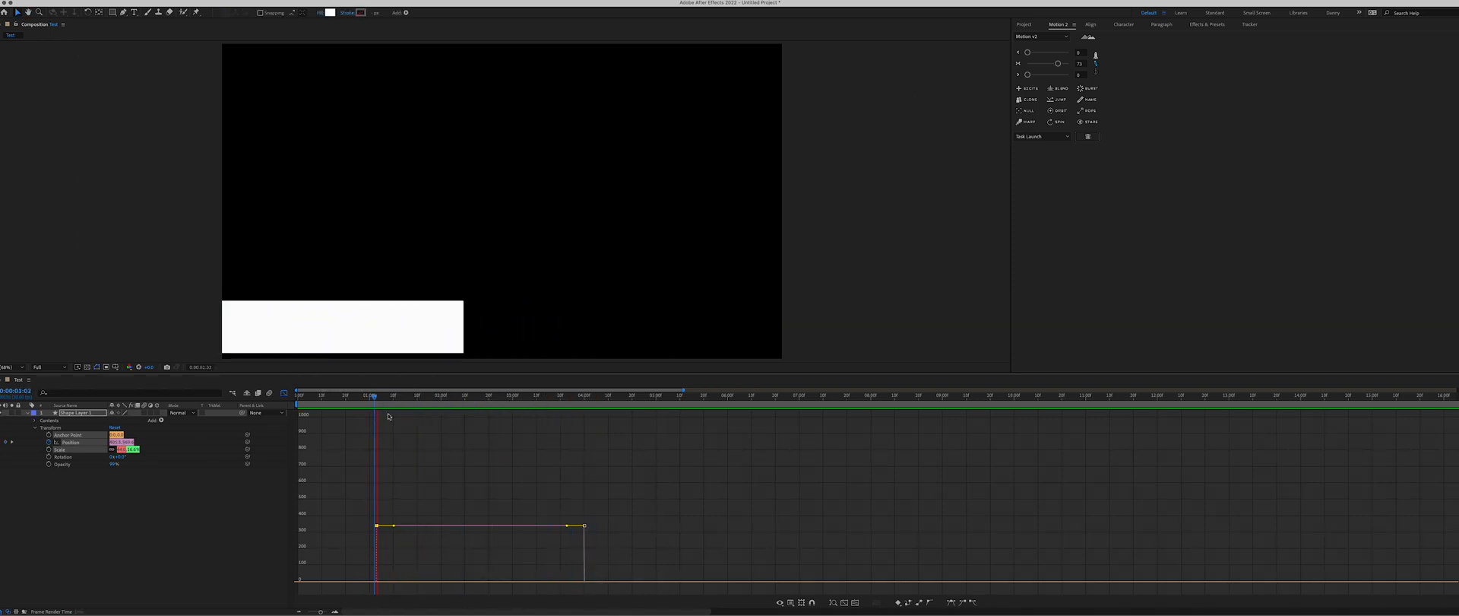
pyautogui.press('space')
pyautogui.press('space')
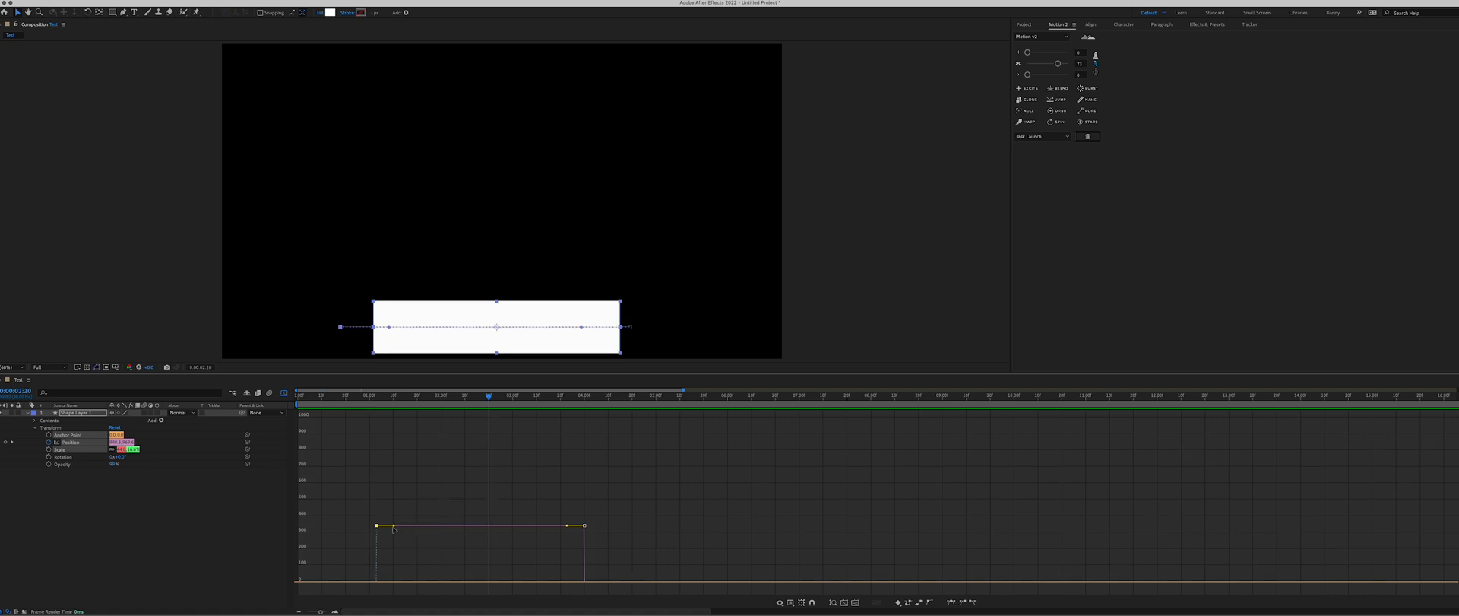
# Lower the first Position keyframe's speed handle to zero, stretch it almost to the middle of the movement, and preview the slow start
pyautogui.moveTo(394, 527); pyautogui.dragTo(461, 582)
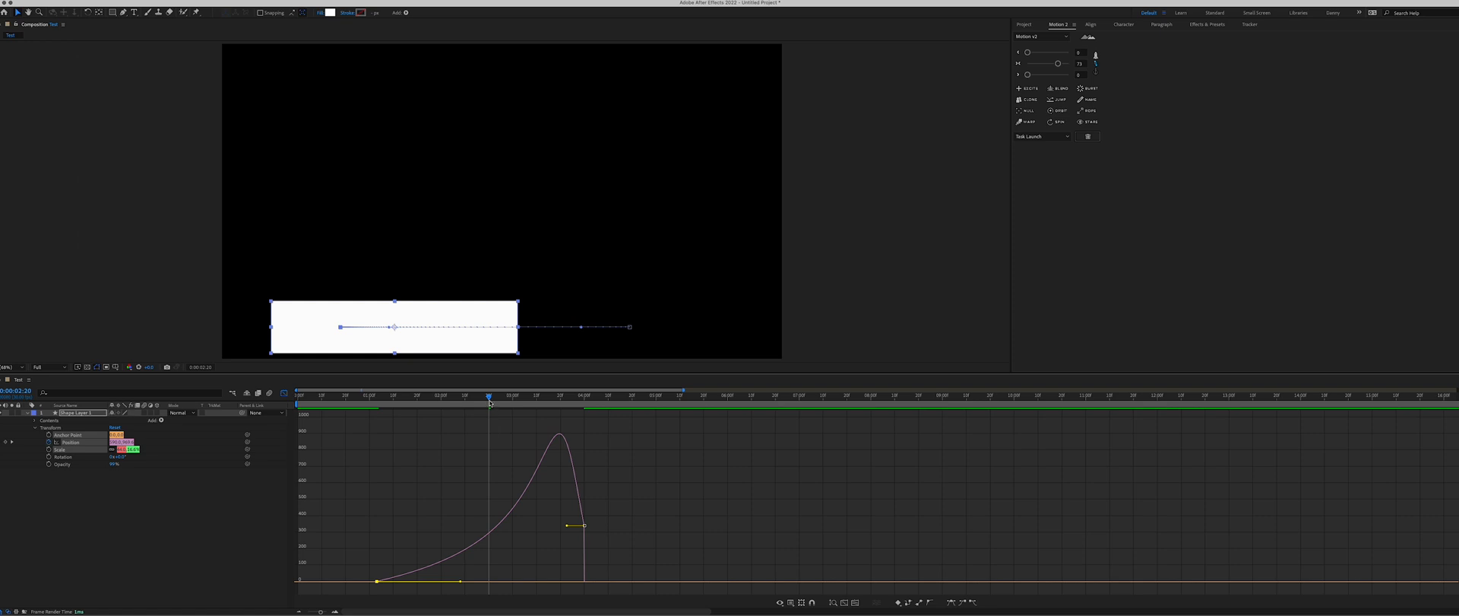
pyautogui.moveTo(460, 582); pyautogui.dragTo(466, 582)
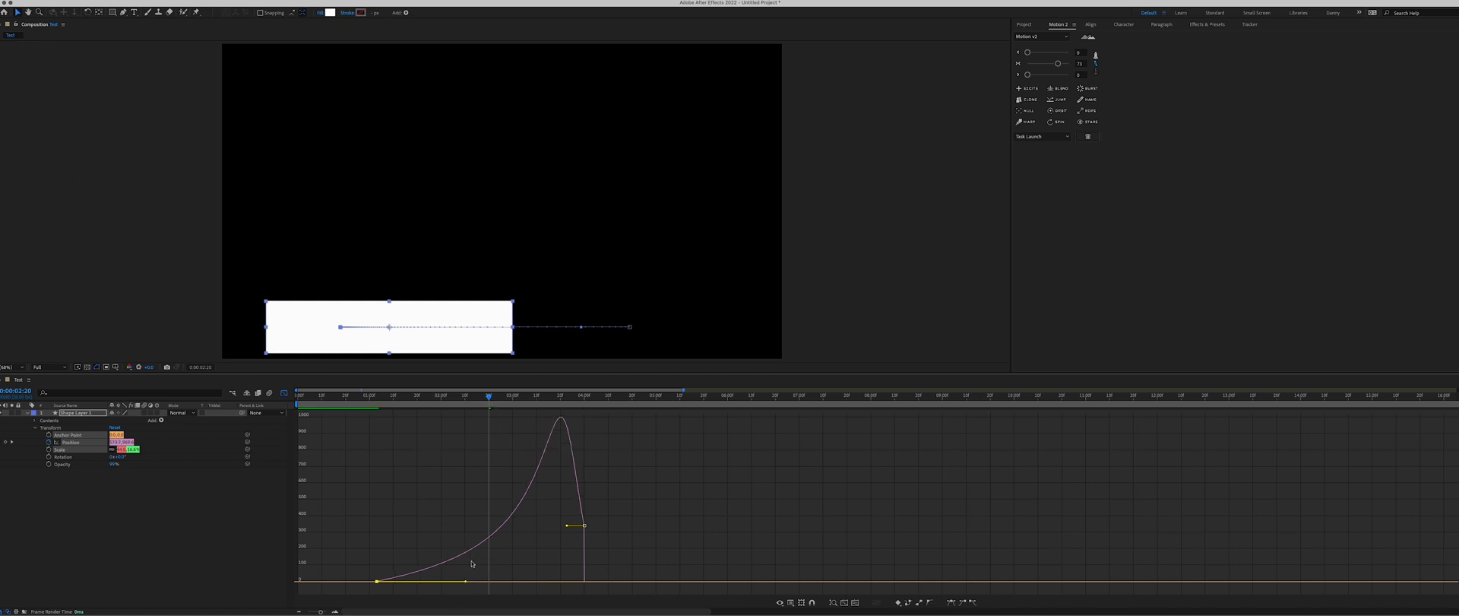
pyautogui.moveTo(489, 396); pyautogui.dragTo(376, 426)
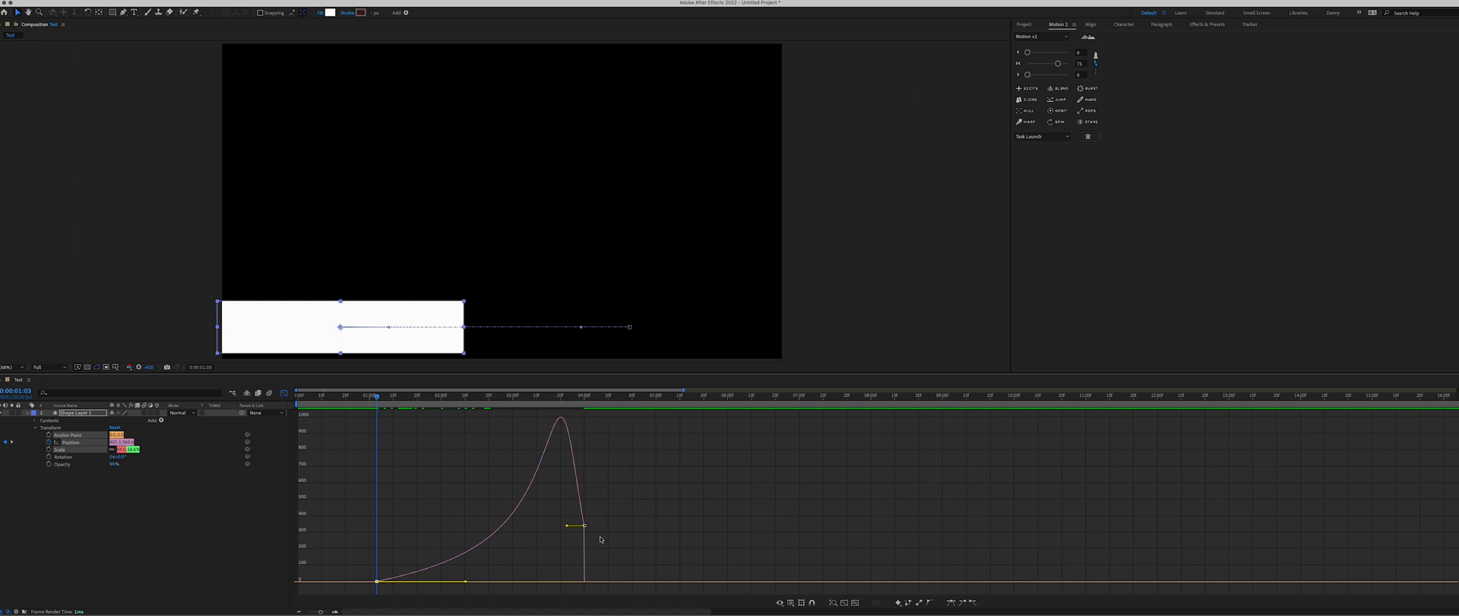
pyautogui.click(559, 472)
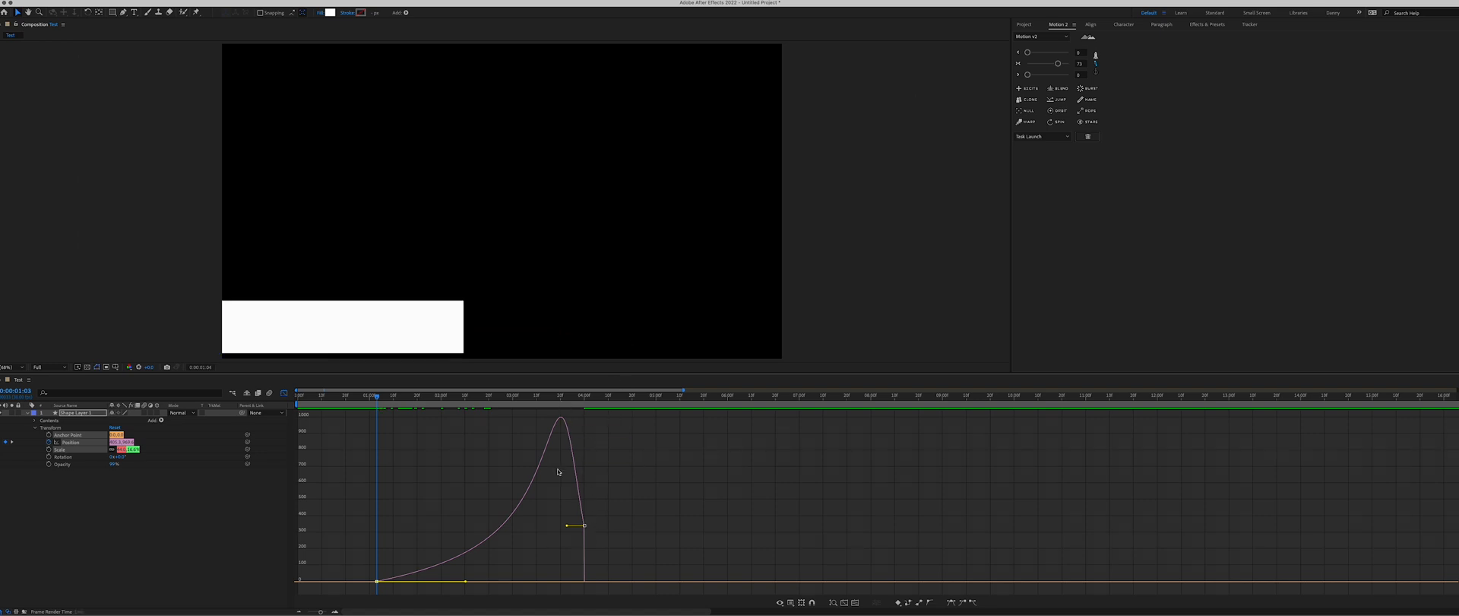
pyautogui.click(378, 397)
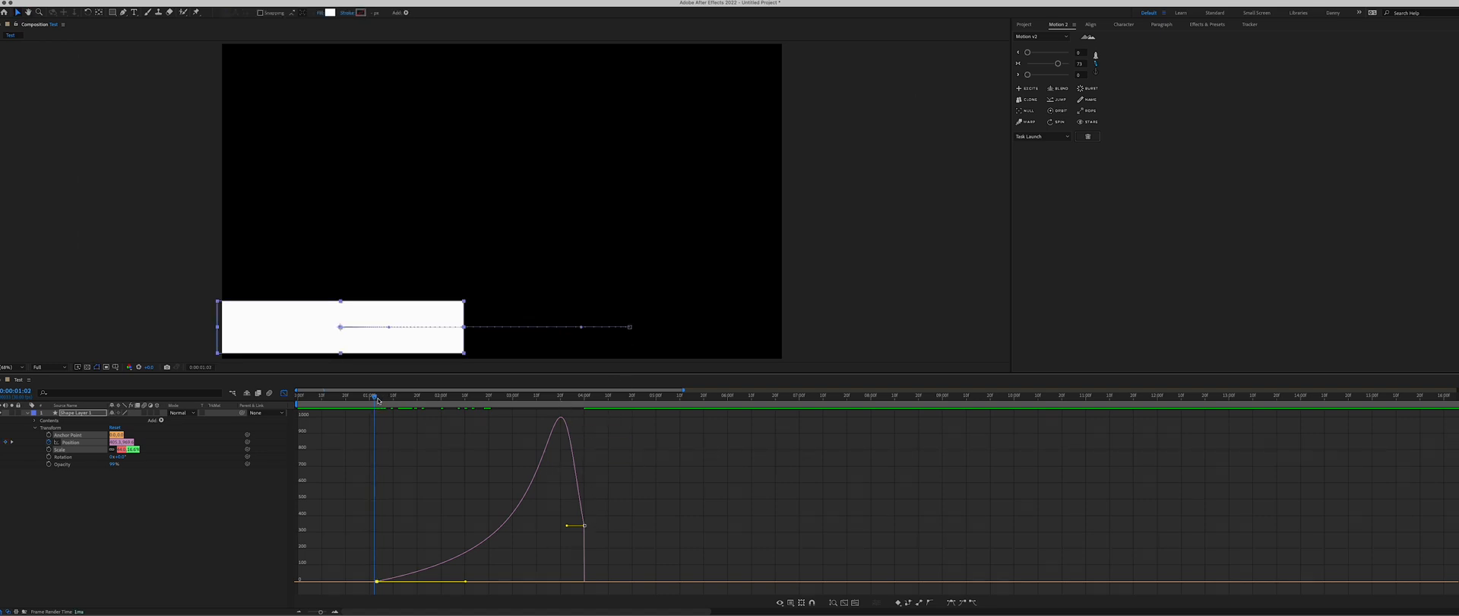
pyautogui.press('space')
# Lower the last Position keyframe's speed handle to zero, stretch it back towards the middle of the movement, and preview the animation
pyautogui.moveTo(567, 525); pyautogui.dragTo(507, 580)
pyautogui.moveTo(468, 402); pyautogui.dragTo(377, 396)
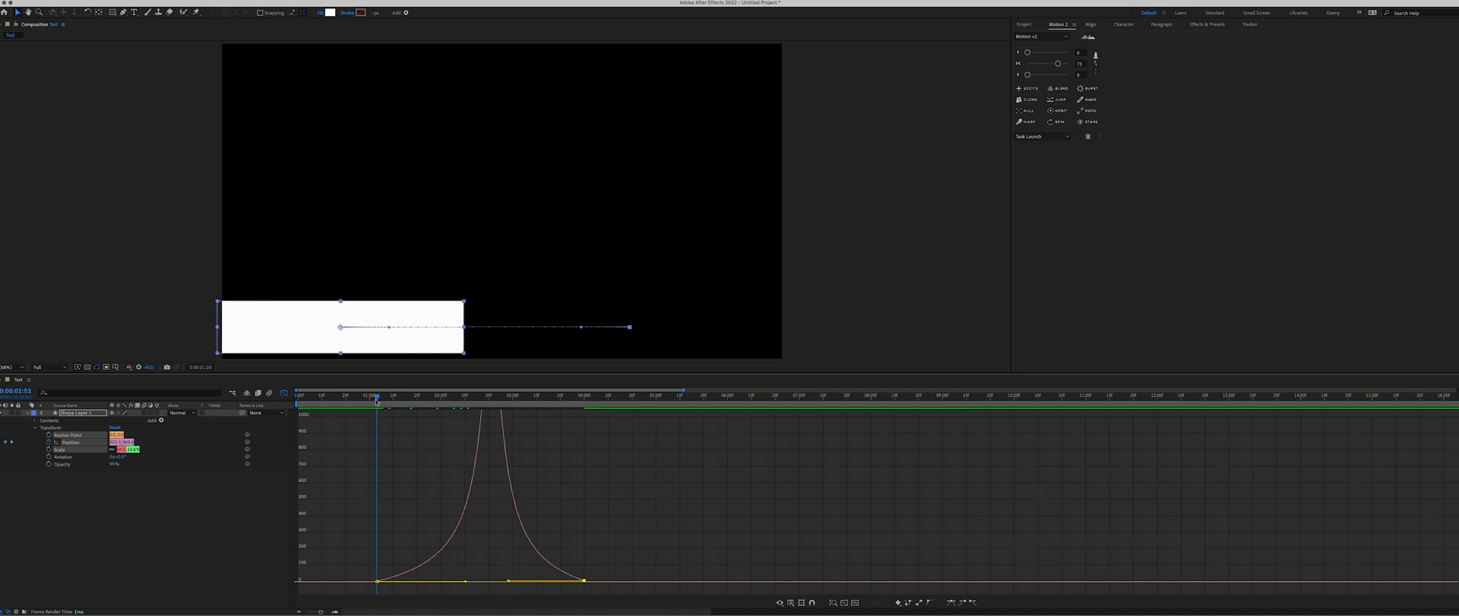
pyautogui.moveTo(380, 397)
pyautogui.mouseDown()
pyautogui.moveTo(441, 400)
pyautogui.moveTo(388, 400)
pyautogui.mouseUp()
pyautogui.press('space')
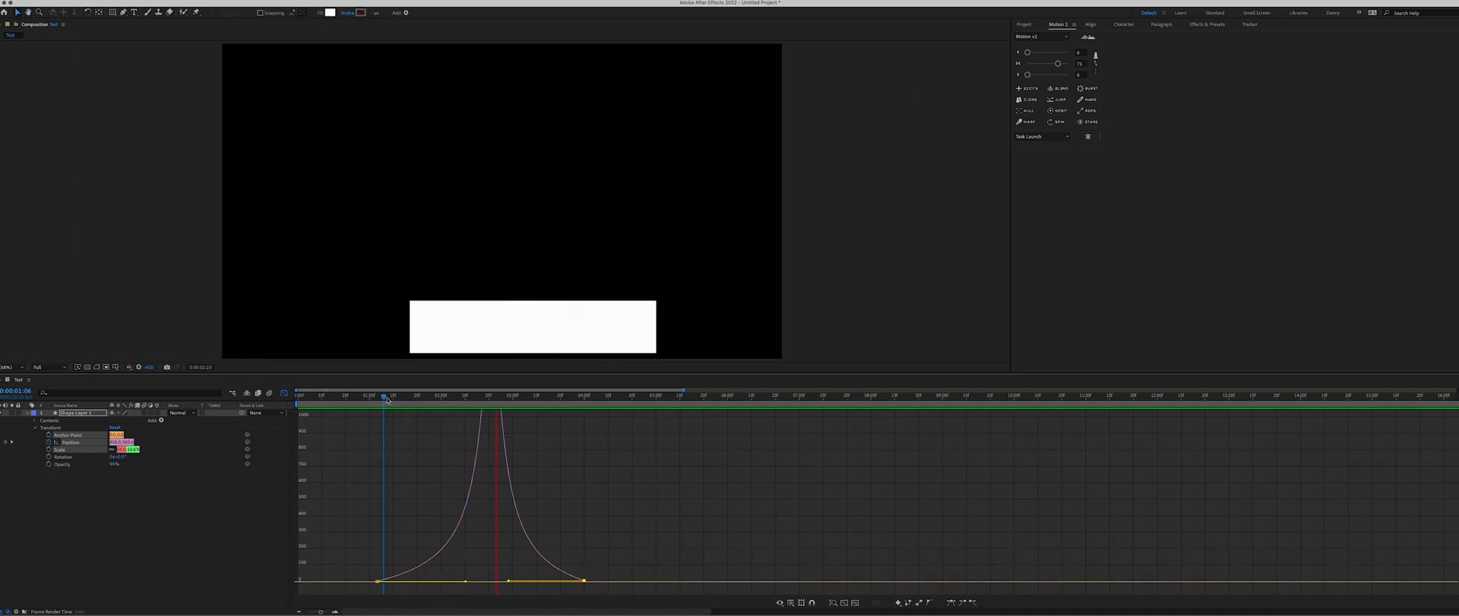
pyautogui.press('space')
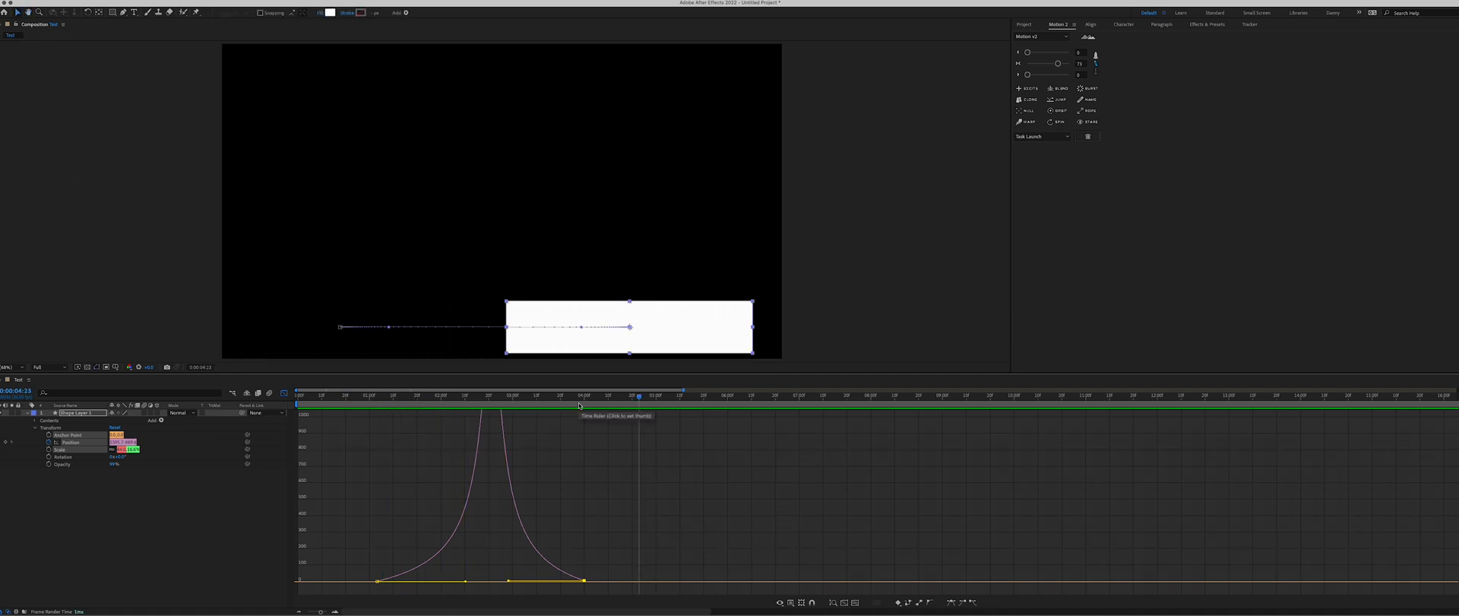